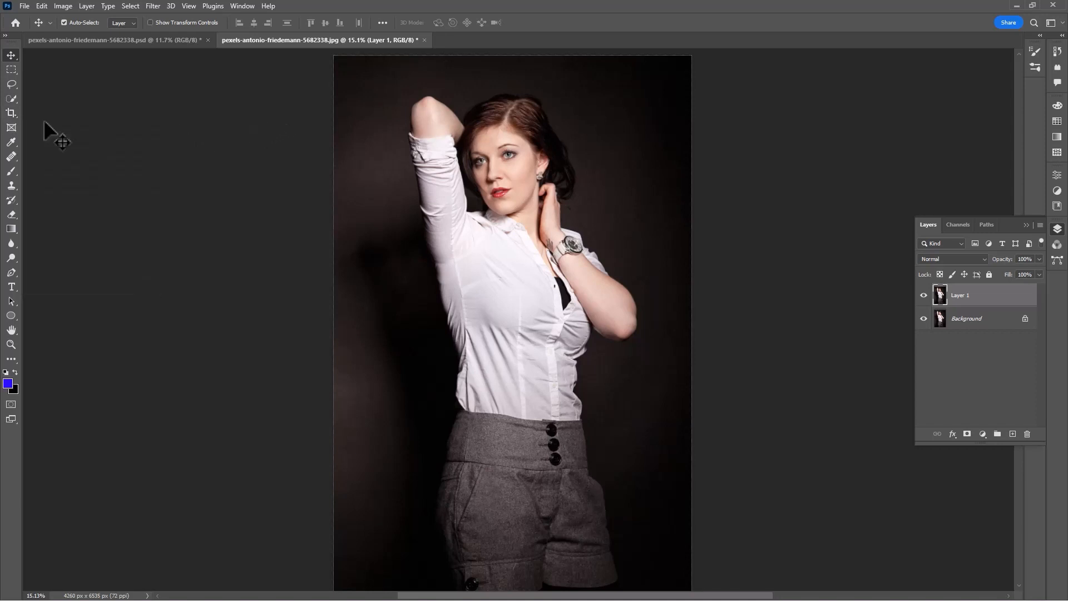
Step: Extend the canvas evenly on both sides of the portrait with the Crop tool, to a width of about 5284 px
click(11, 113)
drag(692, 333, 681, 333)
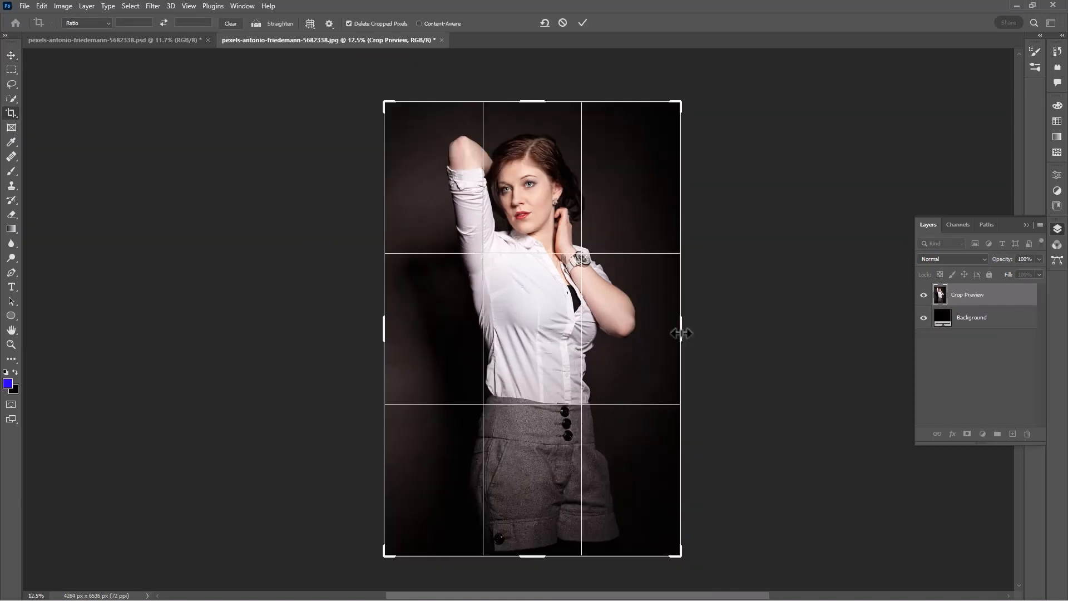
drag(681, 333, 717, 334)
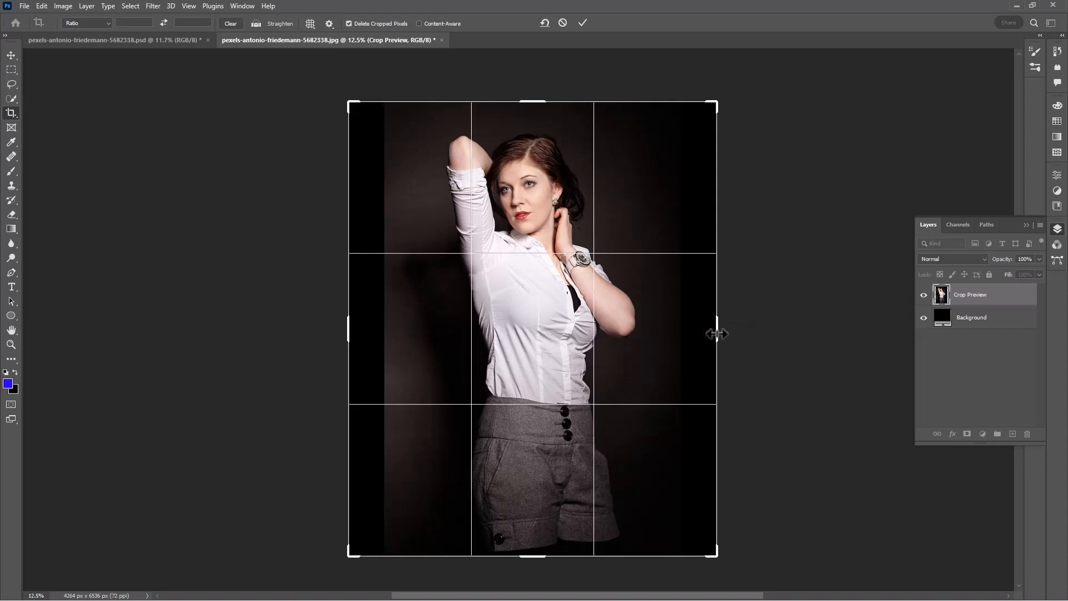
click(583, 23)
key(v)
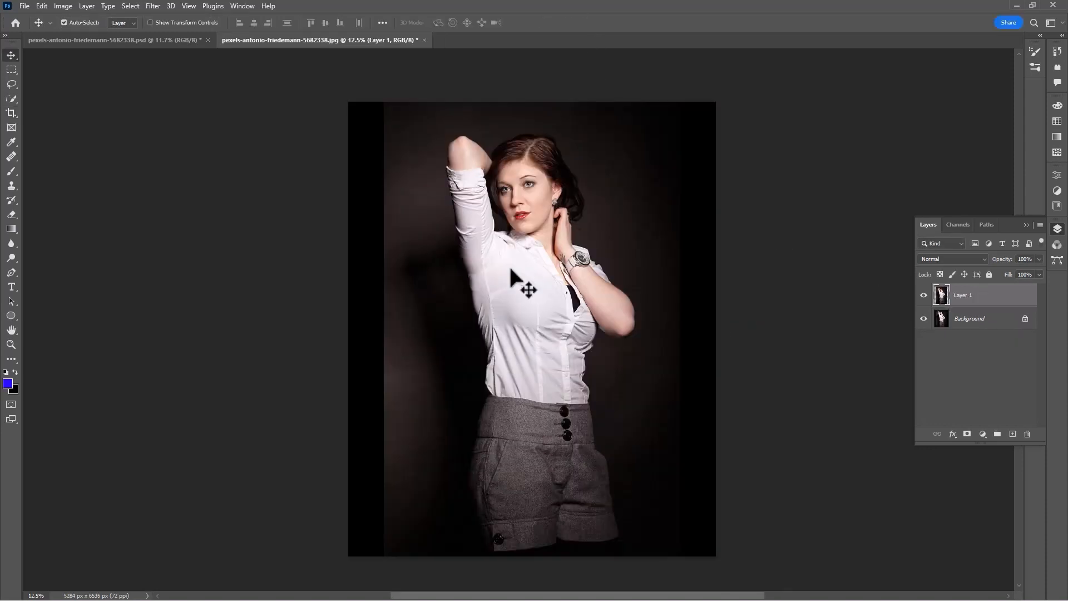
Step: Select the two empty black strips along the photo's sides with the Rectangular Marquee tool
click(11, 70)
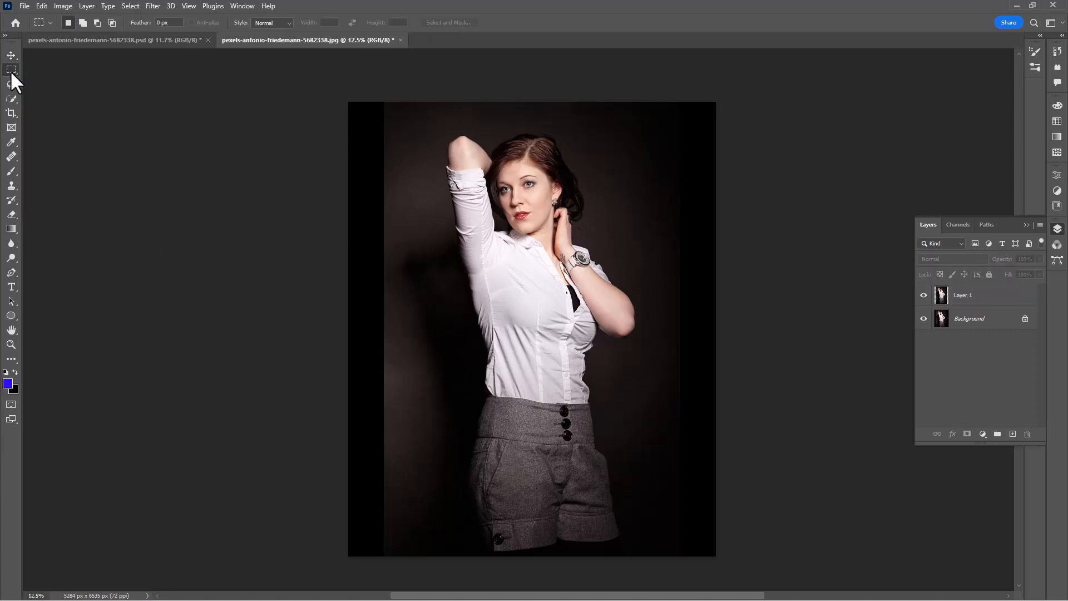
drag(348, 101, 384, 558)
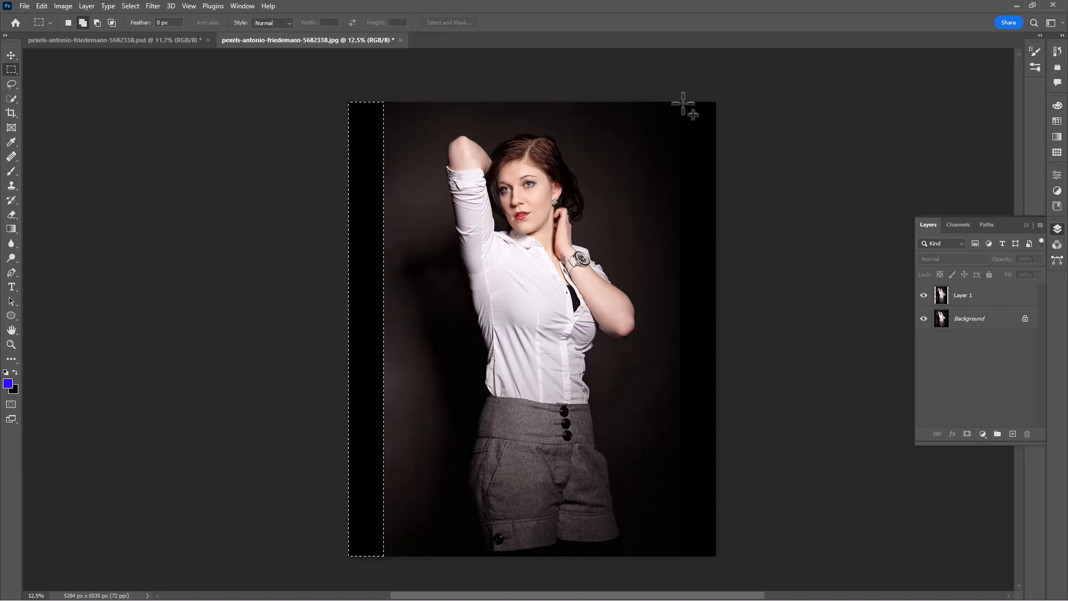
drag(680, 102, 718, 555)
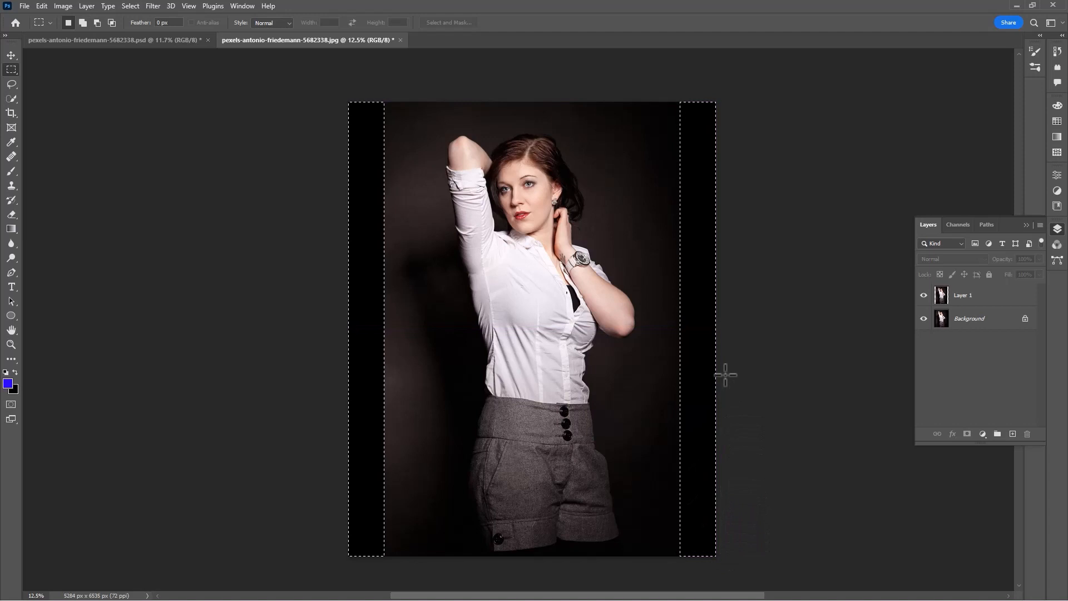
Step: Fill the selected side strips on Layer 1 with Content-Aware contents and deselect
key(v)
click(968, 303)
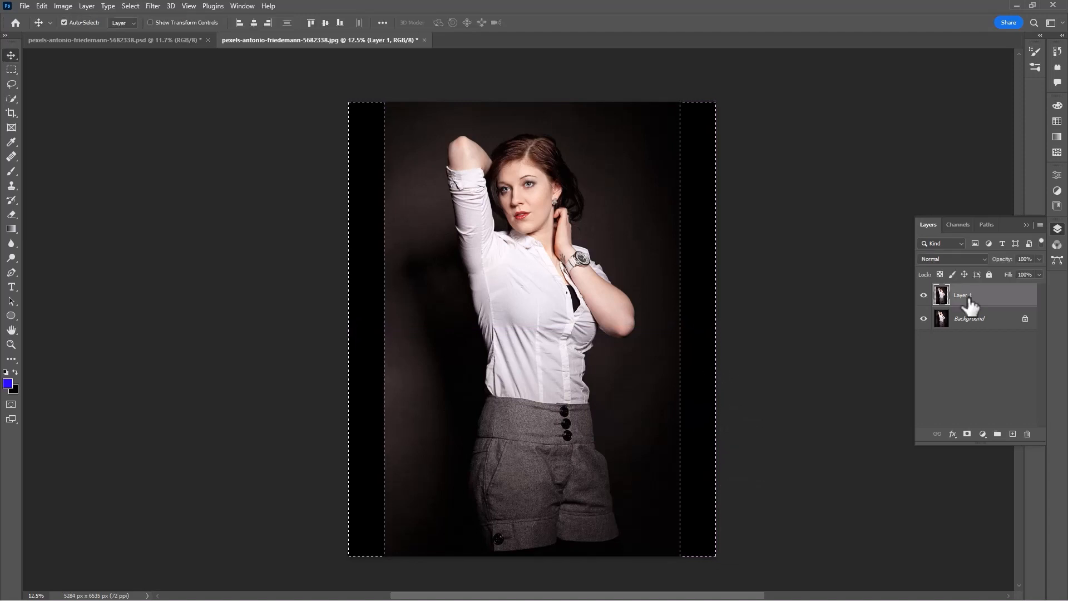
click(41, 6)
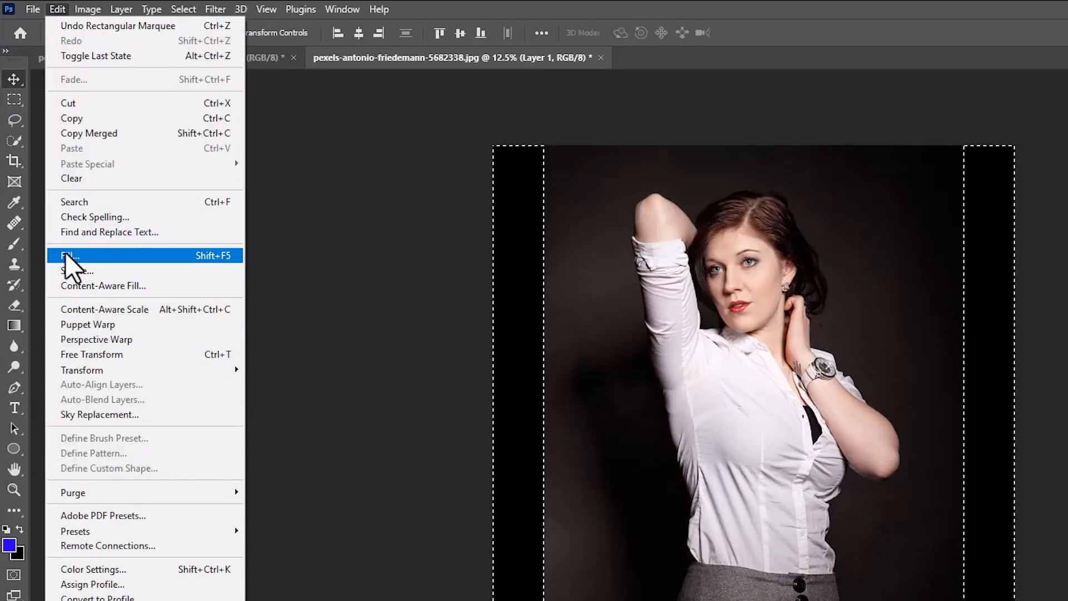
click(65, 255)
click(298, 257)
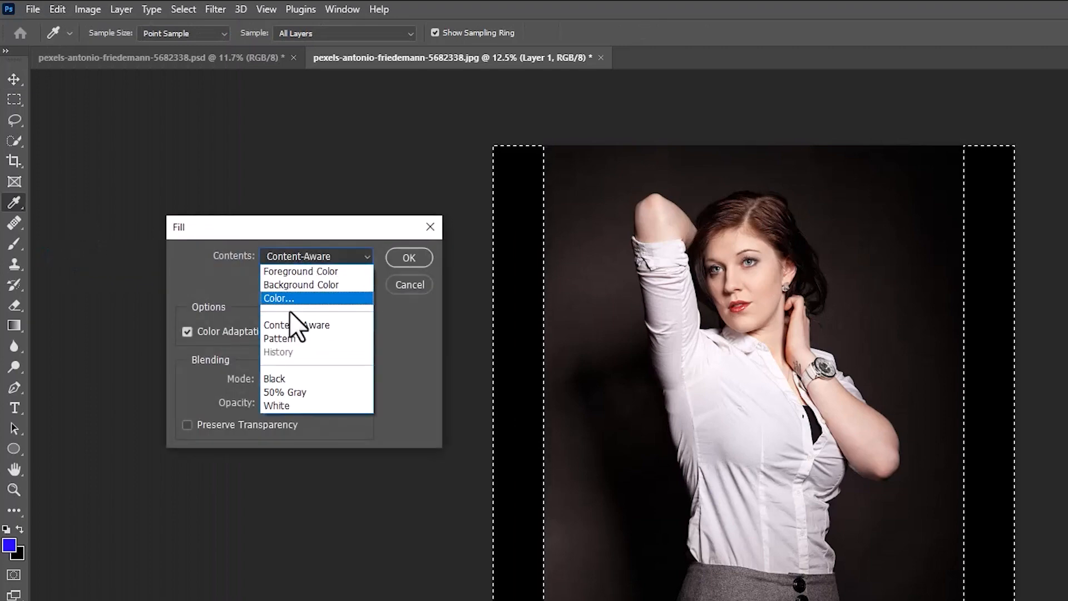
click(285, 325)
click(395, 255)
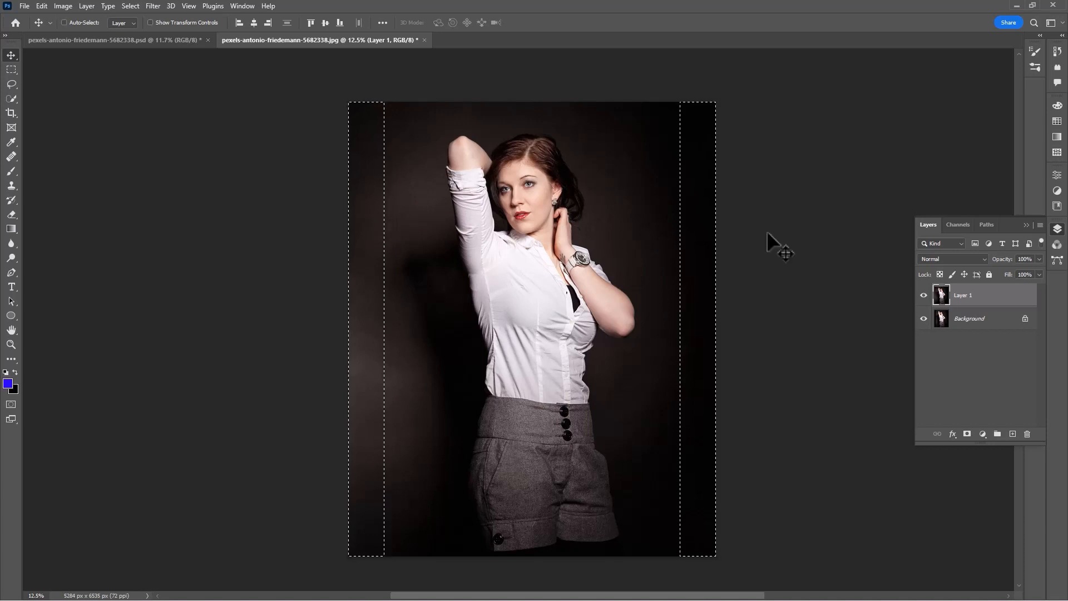
key(ctrl+d)
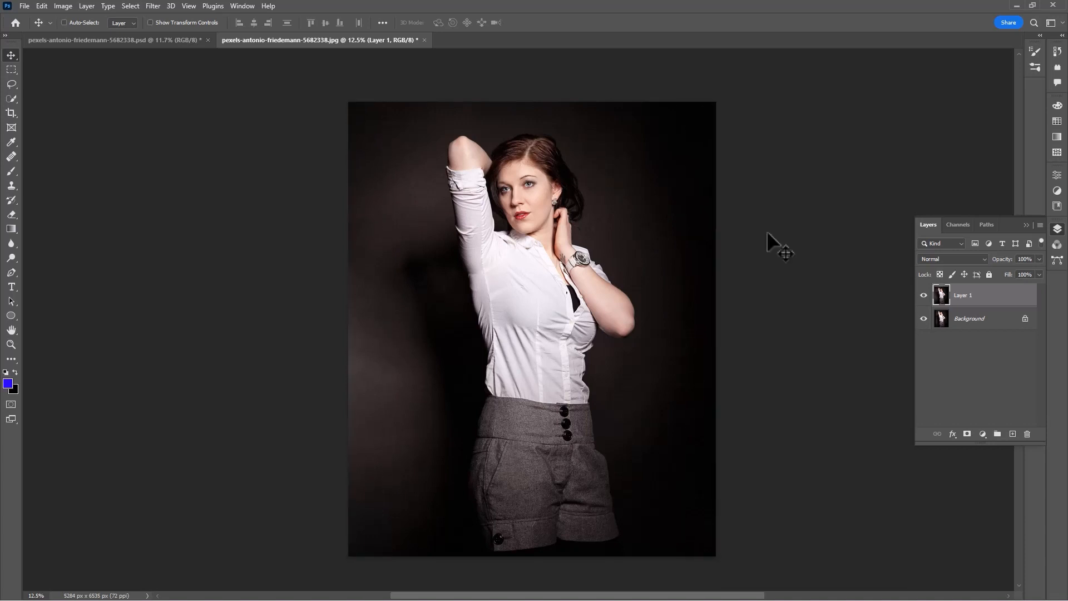
click(993, 370)
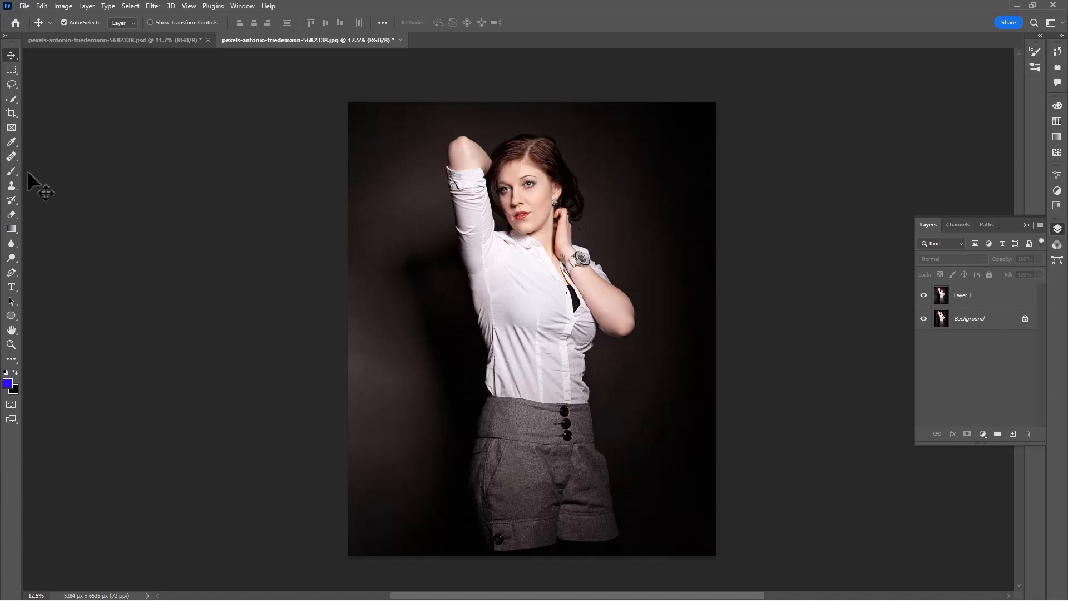
Step: Draw a winding S-shaped Pen path across the woman, from the photo's upper left edge to its lower right corner
key(p)
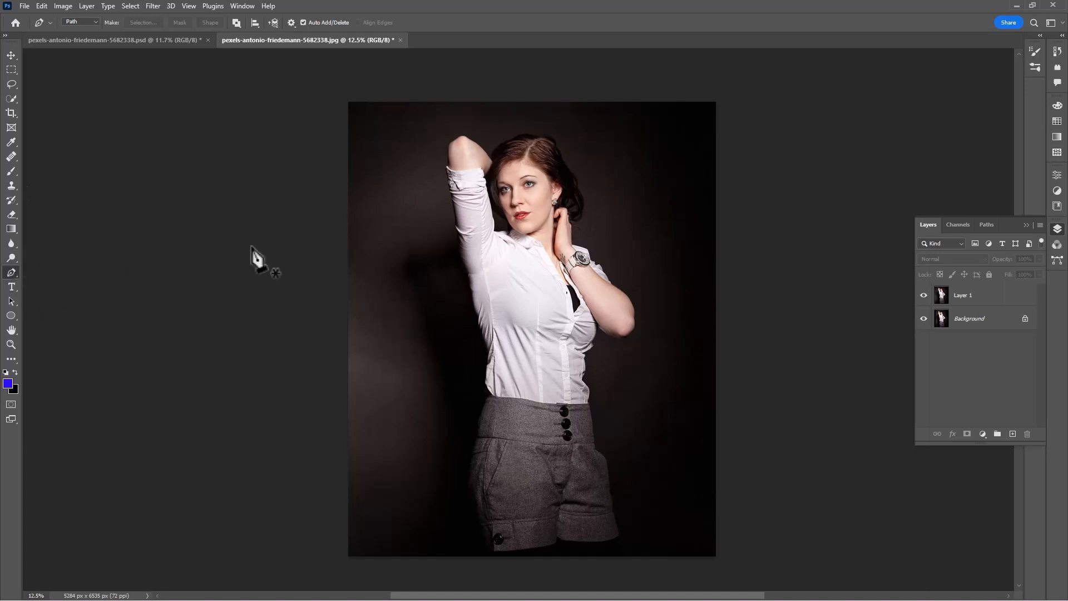
click(348, 150)
drag(658, 327, 735, 491)
key(ctrl+minus)
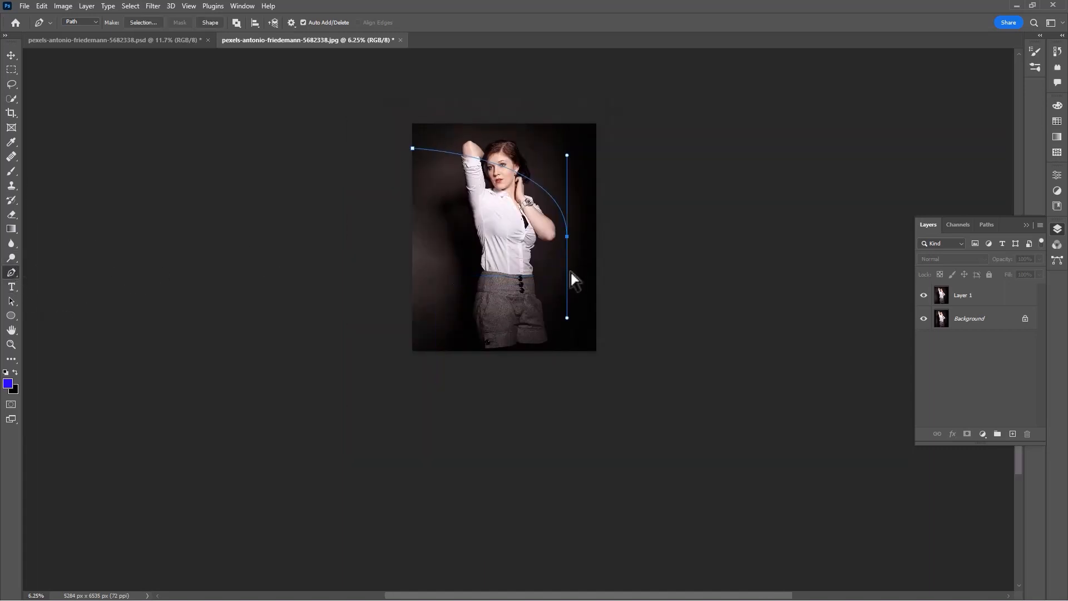
drag(434, 288, 454, 391)
drag(567, 344, 573, 386)
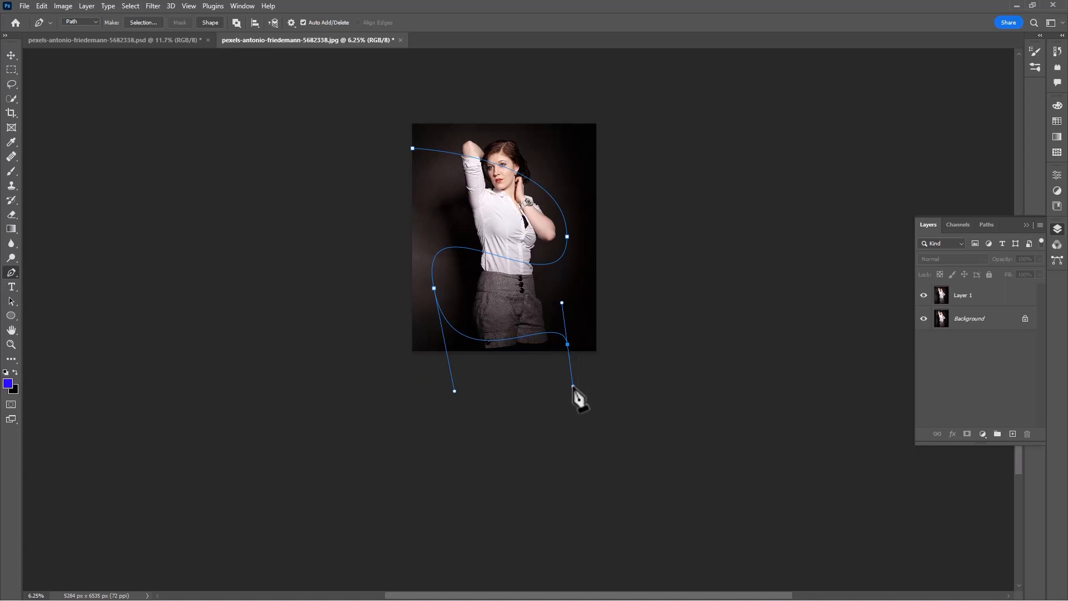
key(v)
Step: Enlarge the winding path slightly with Free Transform so its end reaches the photo's lower edge
click(534, 266)
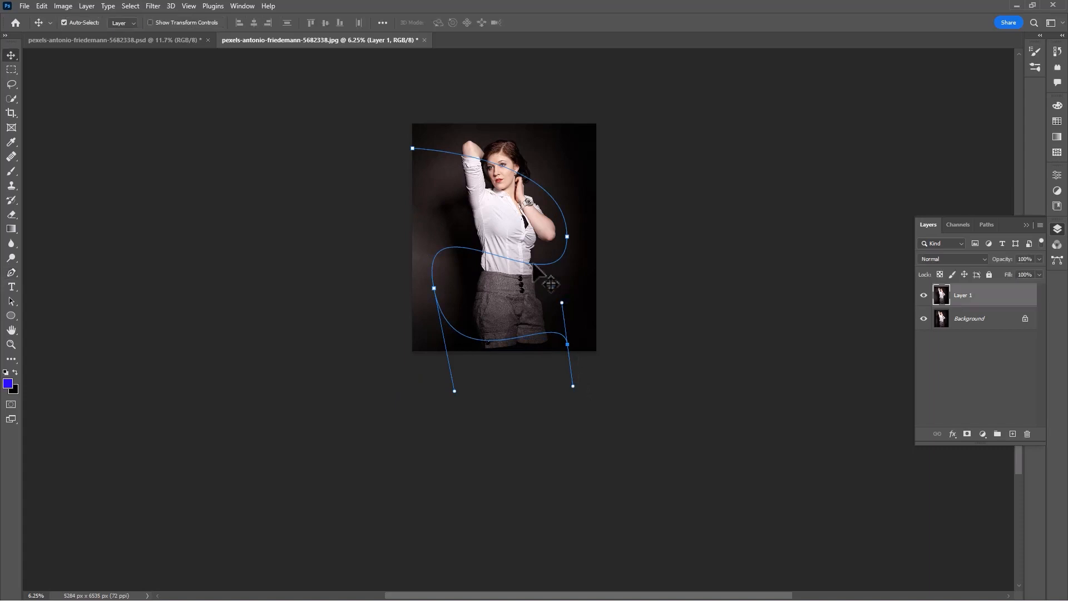
key(ctrl+t)
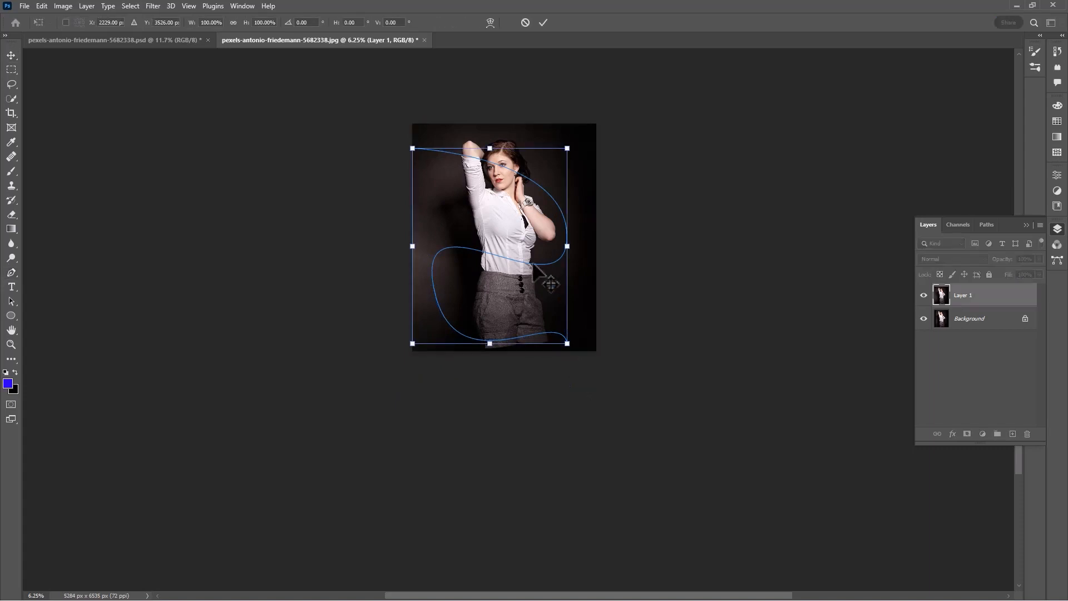
drag(566, 343, 574, 351)
click(543, 22)
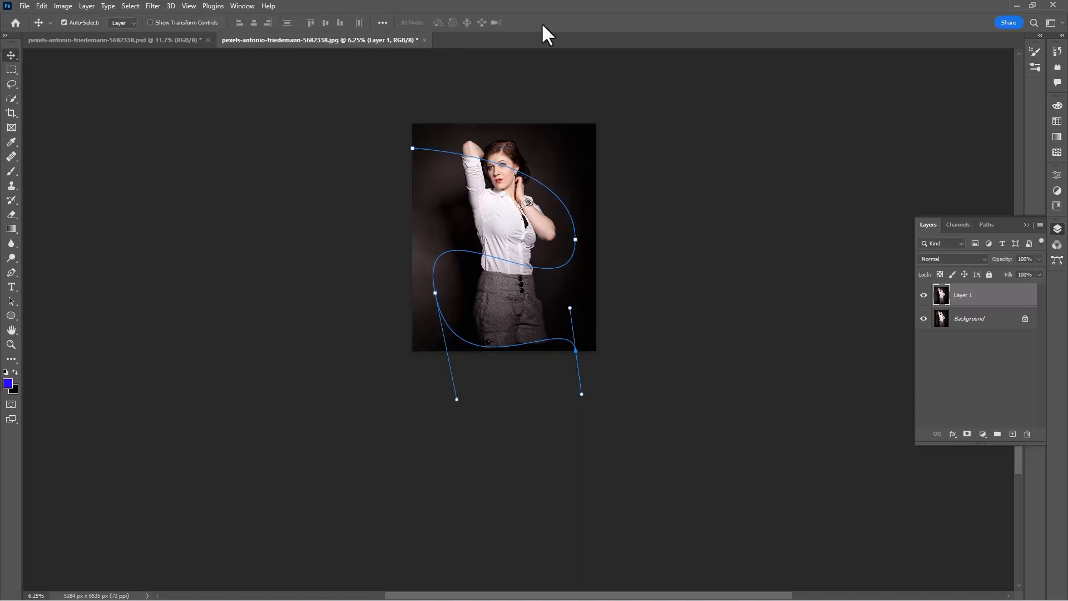
Step: Add a new layer above Layer 1 and set the brush to a hard round tip of 175 px
click(1012, 434)
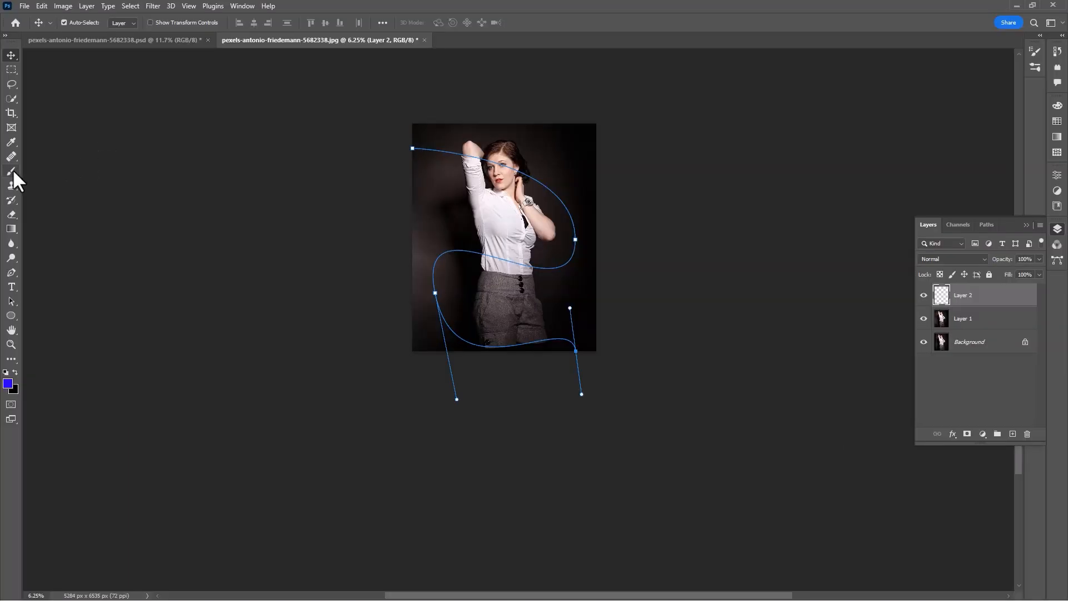
click(12, 169)
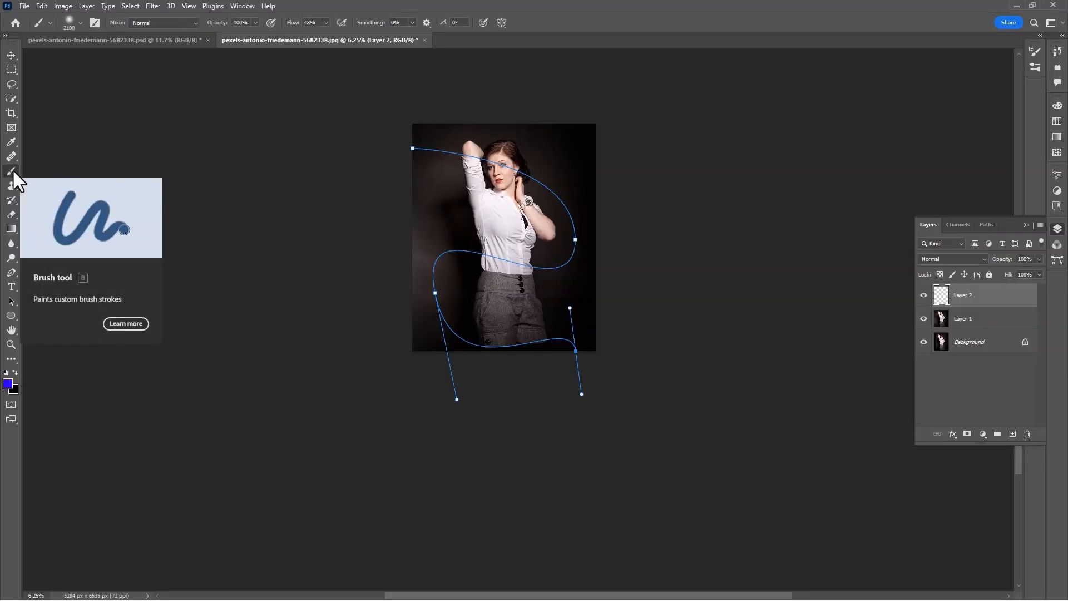
click(81, 23)
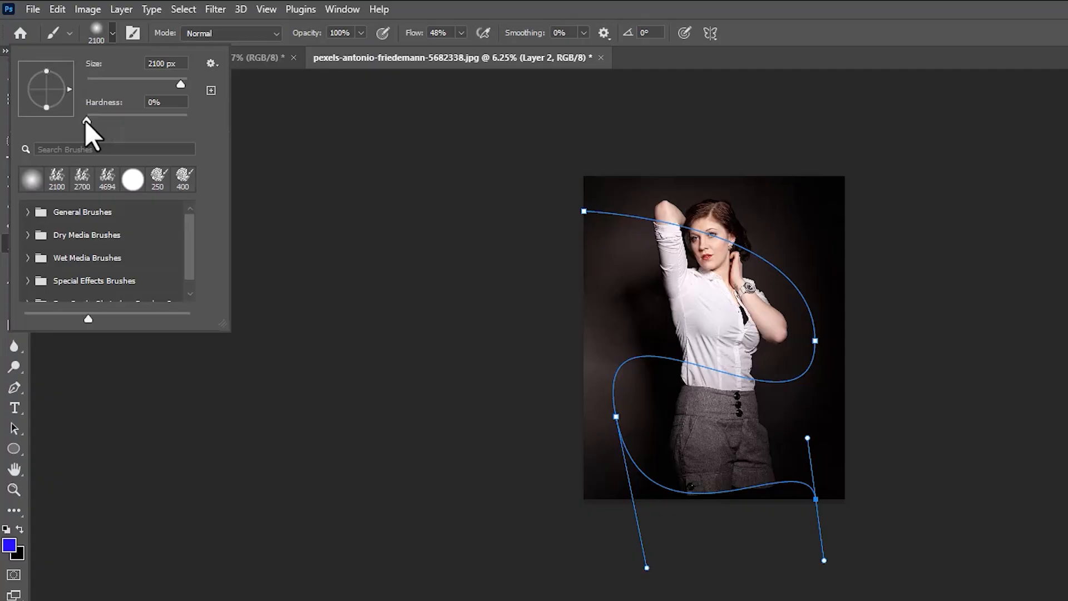
drag(88, 122, 209, 122)
drag(180, 84, 154, 83)
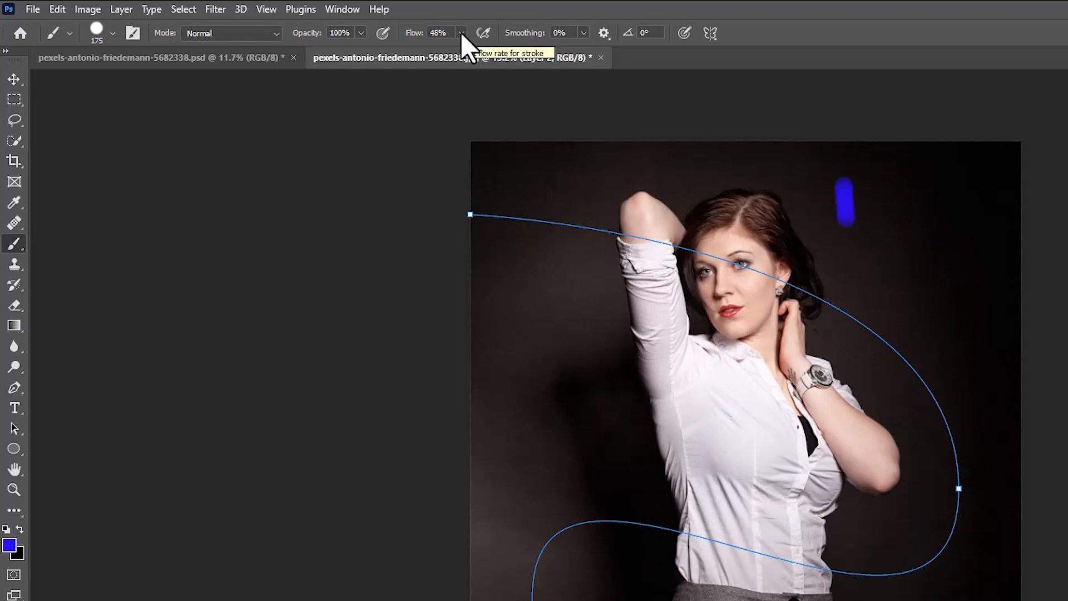
Step: Set the brush flow to 100% with opacity at 100%, and undo the blue test stroke
click(462, 34)
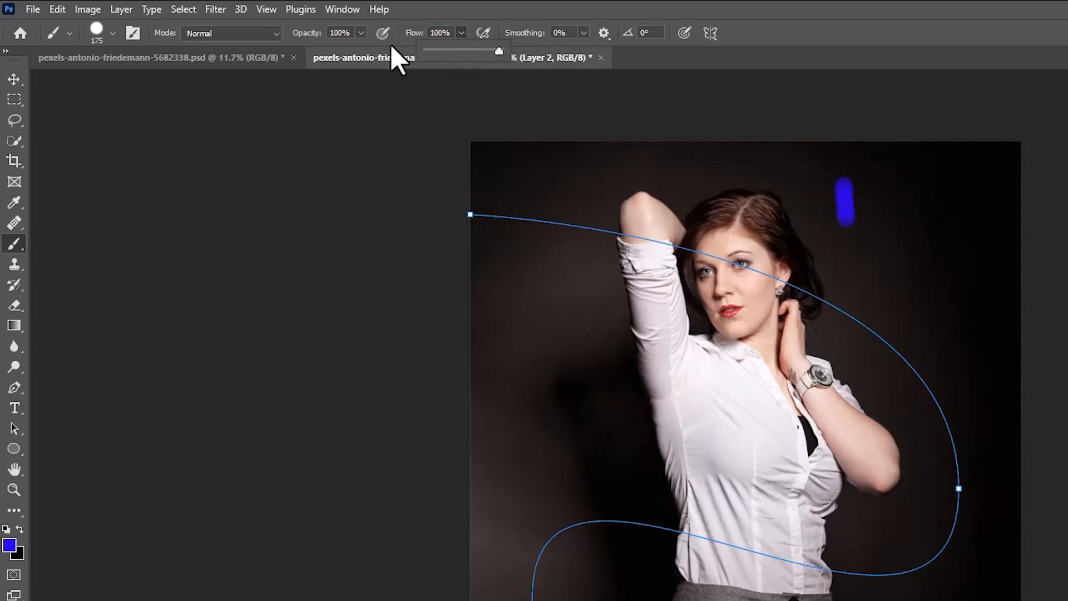
click(361, 34)
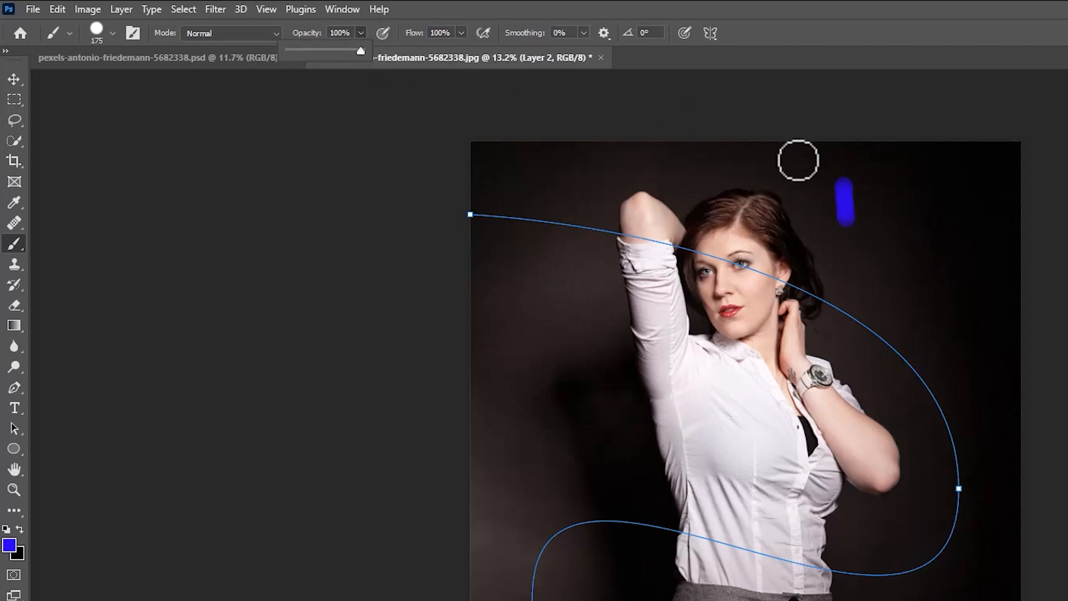
click(890, 158)
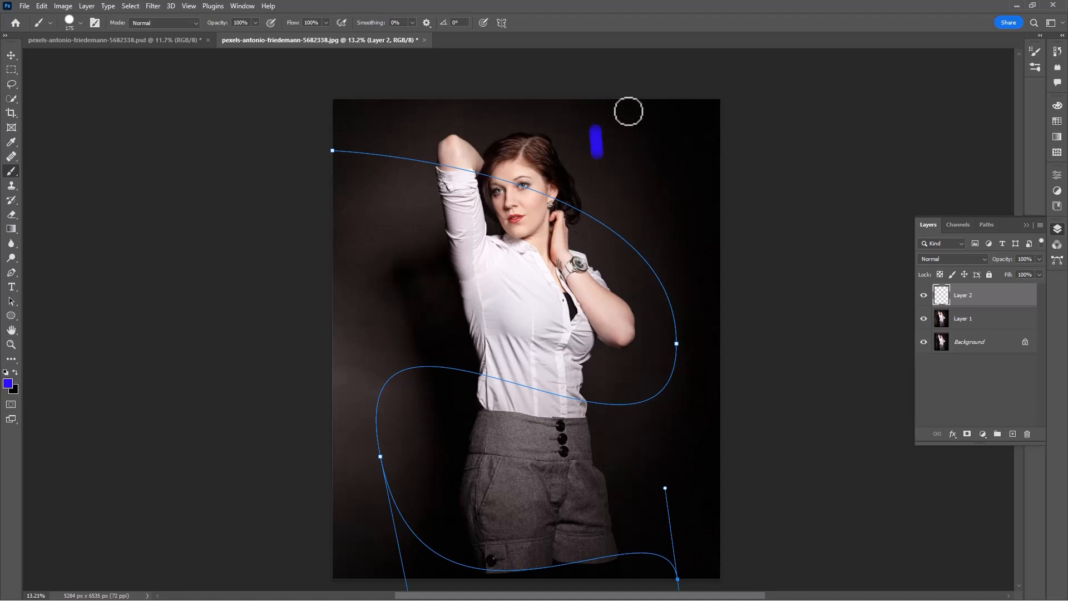
key(ctrl+z)
Step: Set the foreground colour to bright red, hex ff1010
click(8, 384)
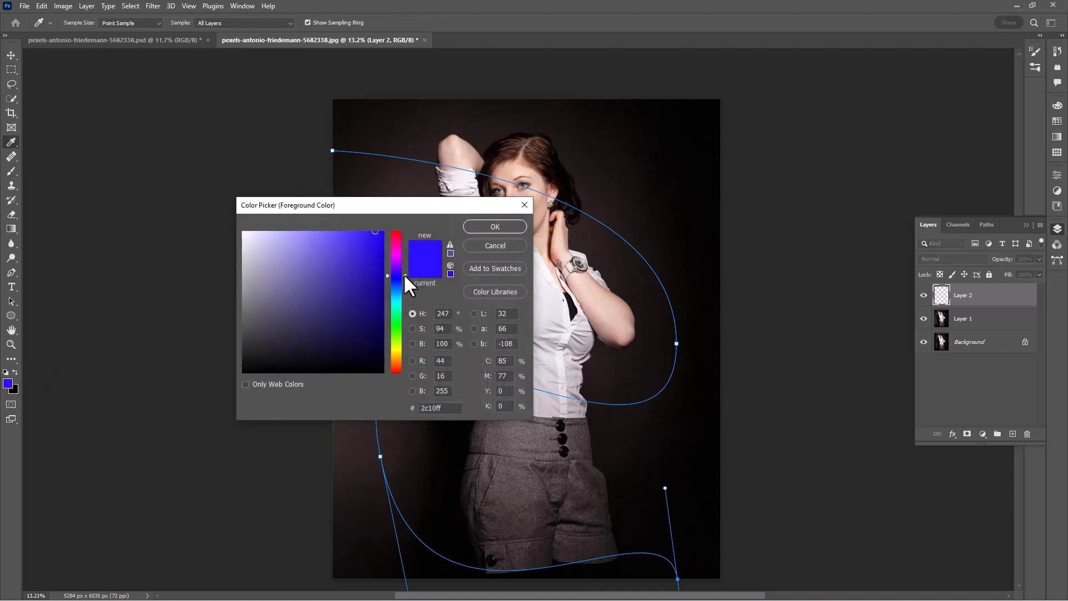
drag(403, 272, 403, 229)
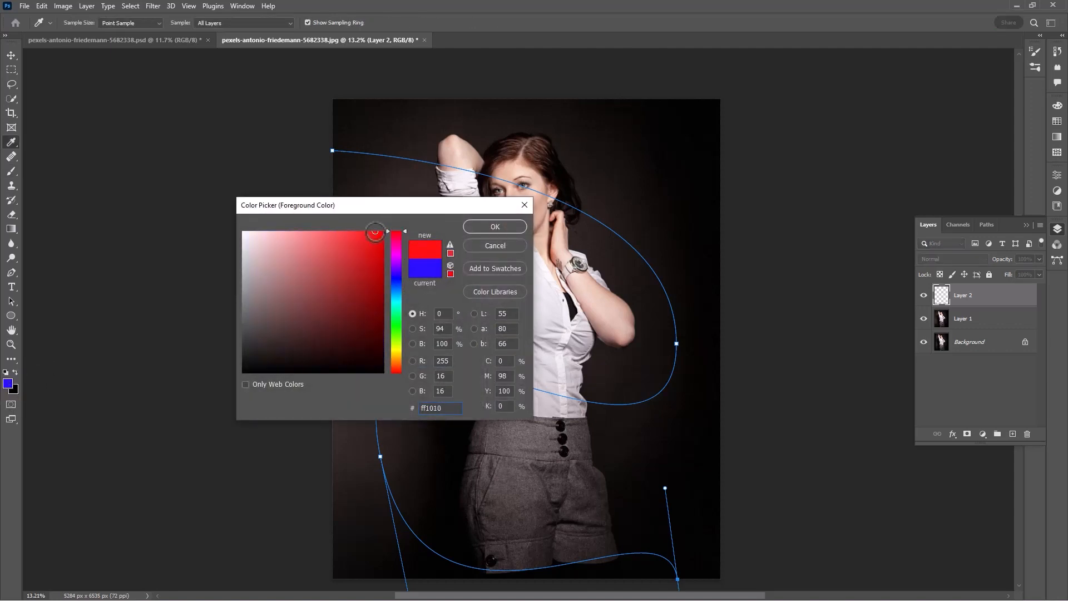
click(378, 233)
double_click(435, 407)
text(ff)
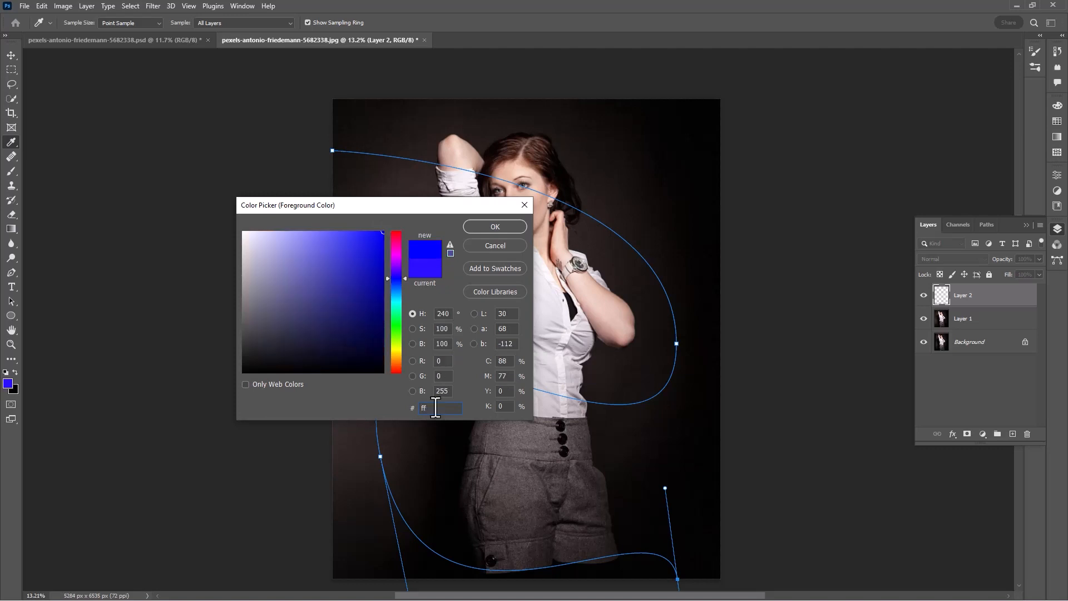
text(1)
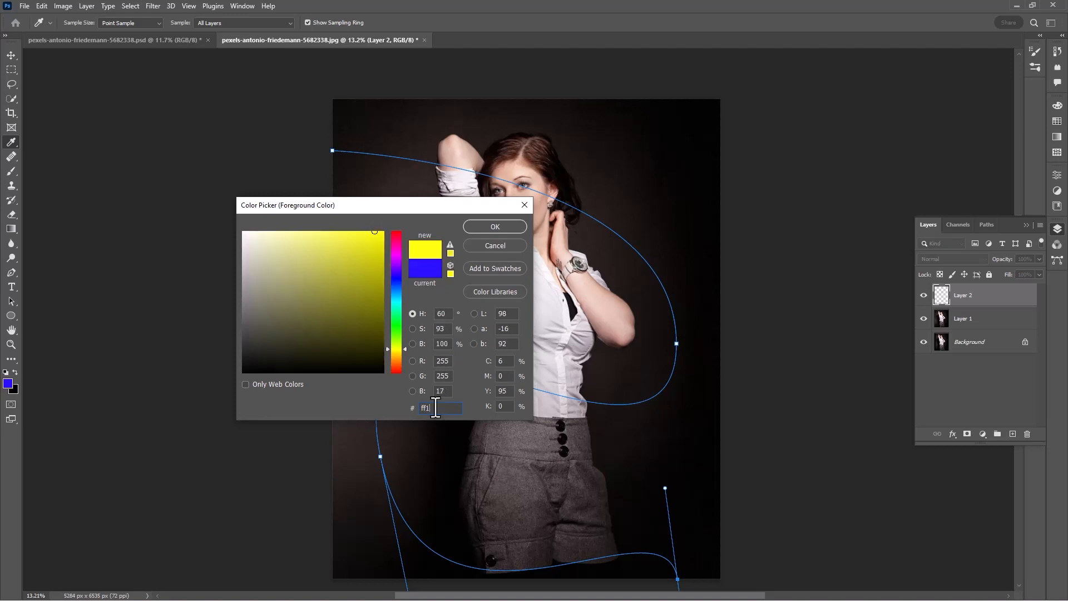
text(010)
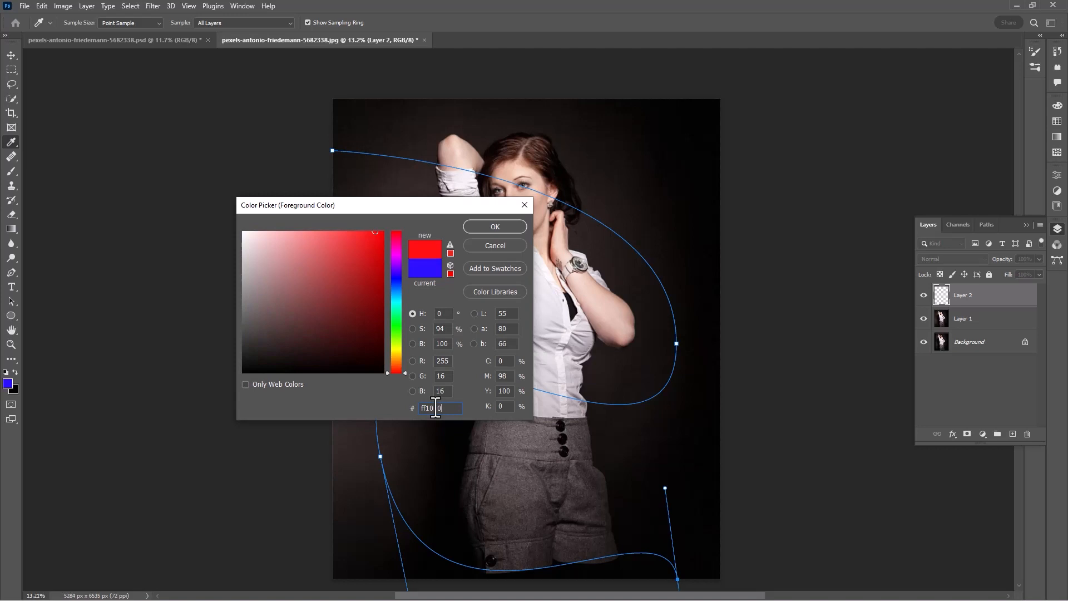
click(483, 225)
Step: Stroke the winding path on Layer 2 using the Brush as the stroke tool
key(b)
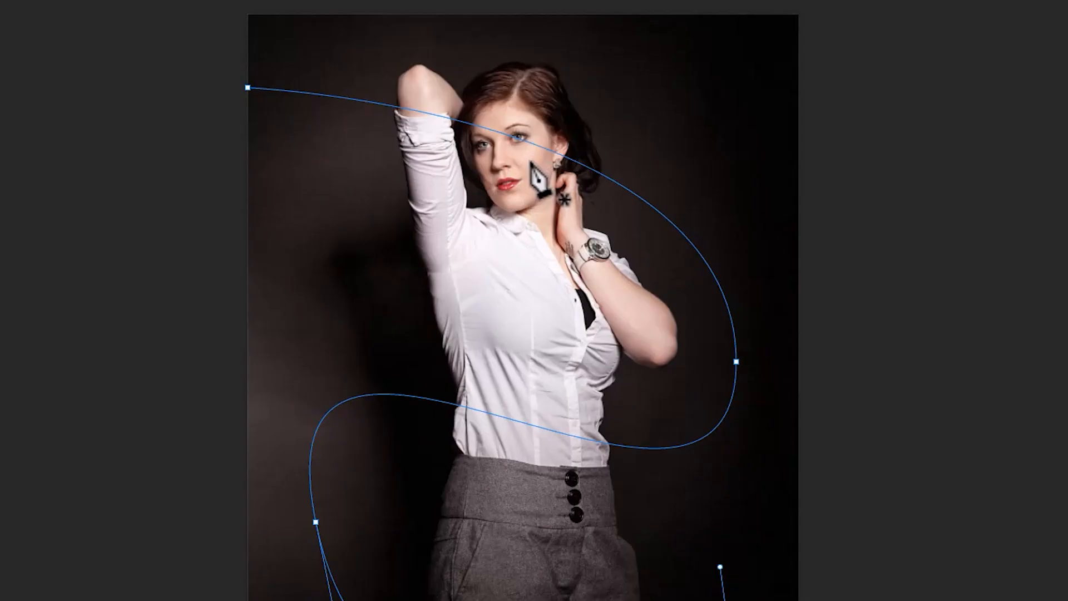
right_click(531, 203)
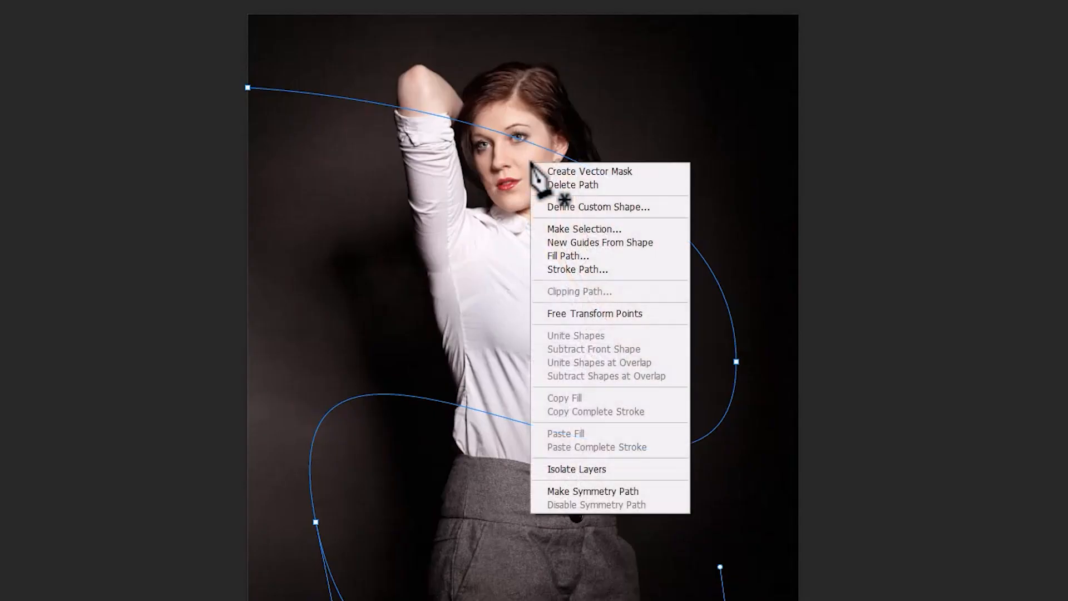
click(562, 270)
click(639, 174)
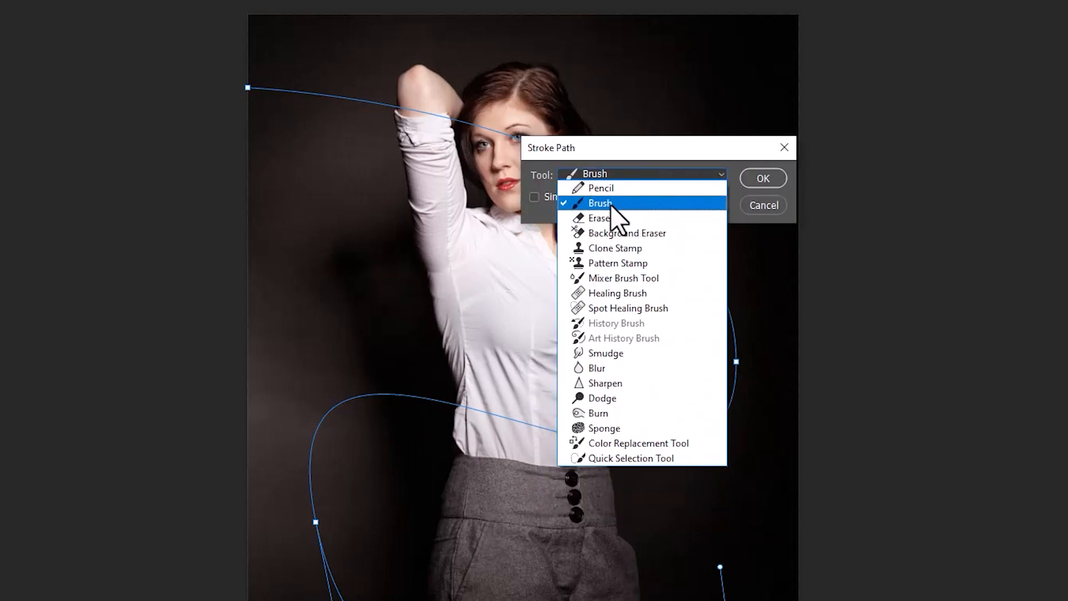
click(610, 202)
click(762, 178)
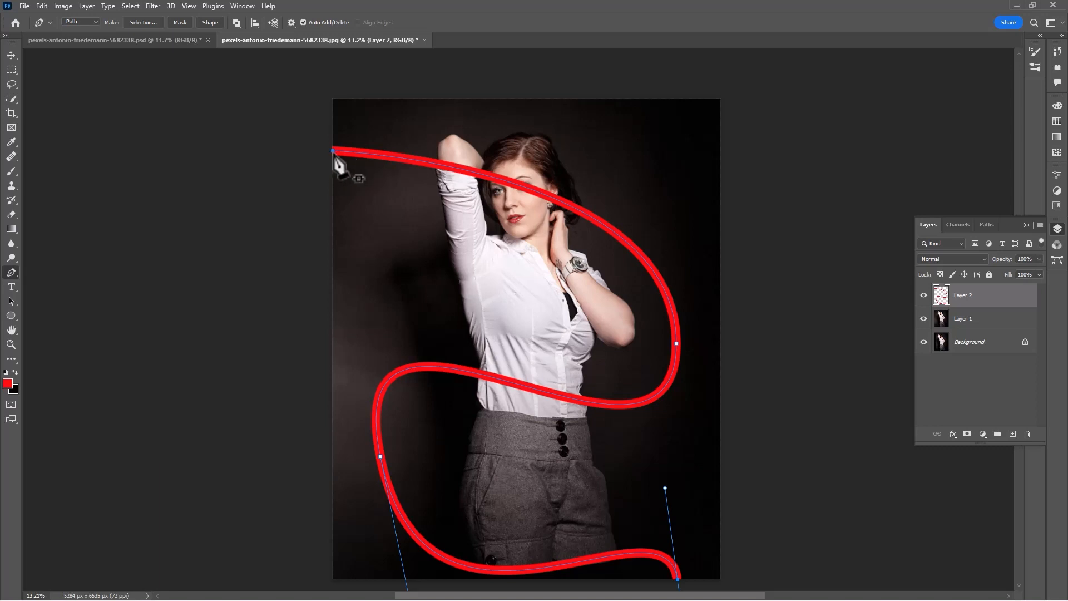
key(v)
key(p)
Step: Try a red Color Overlay effect on Layer 2 and switch it off
double_click(978, 296)
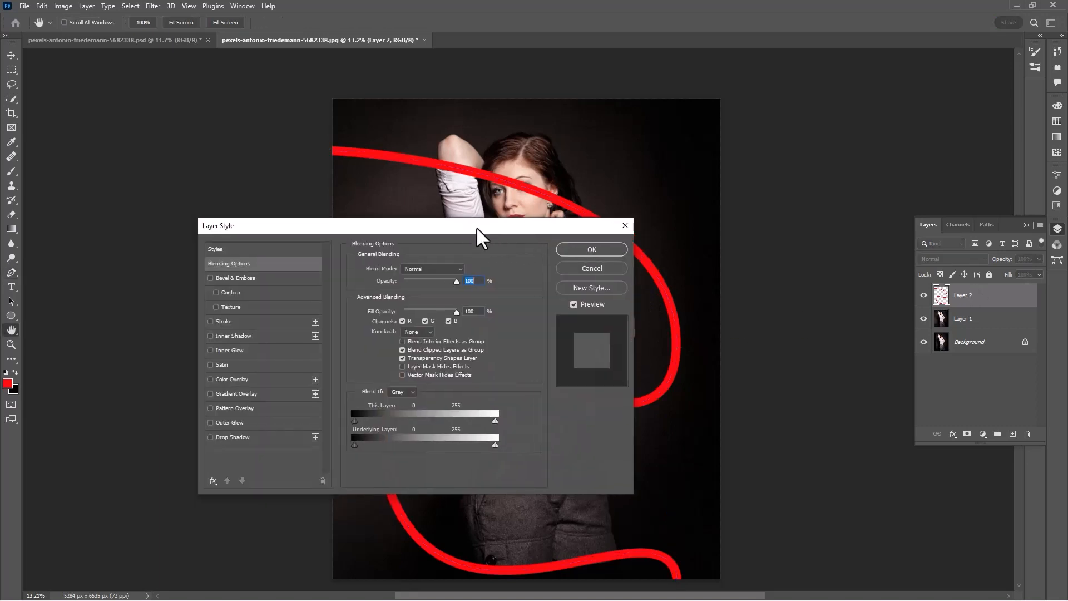
click(309, 347)
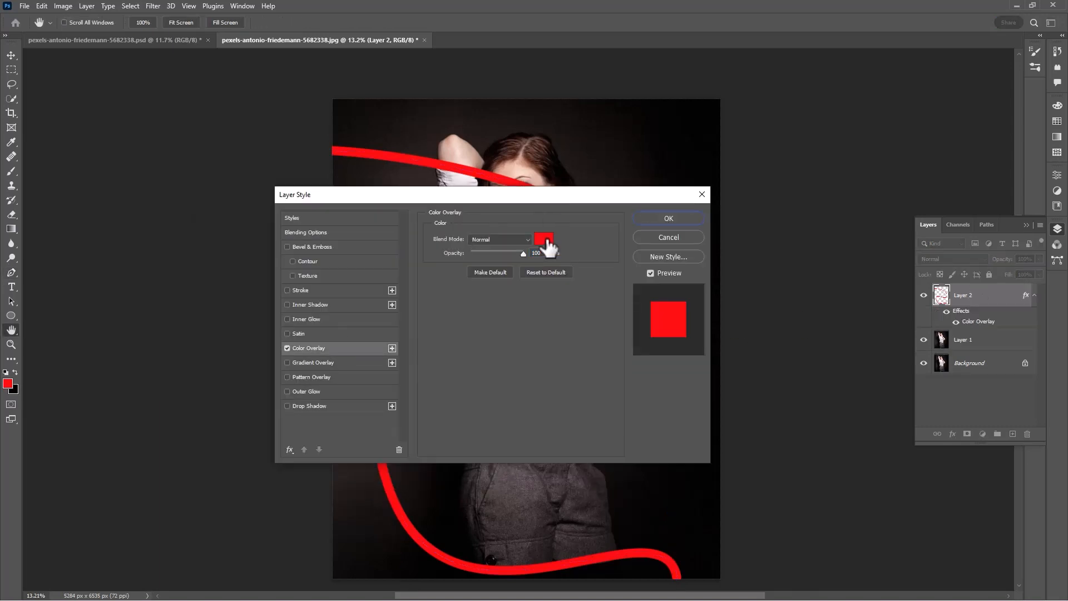
click(544, 239)
drag(350, 231, 377, 224)
click(493, 227)
drag(478, 194, 523, 274)
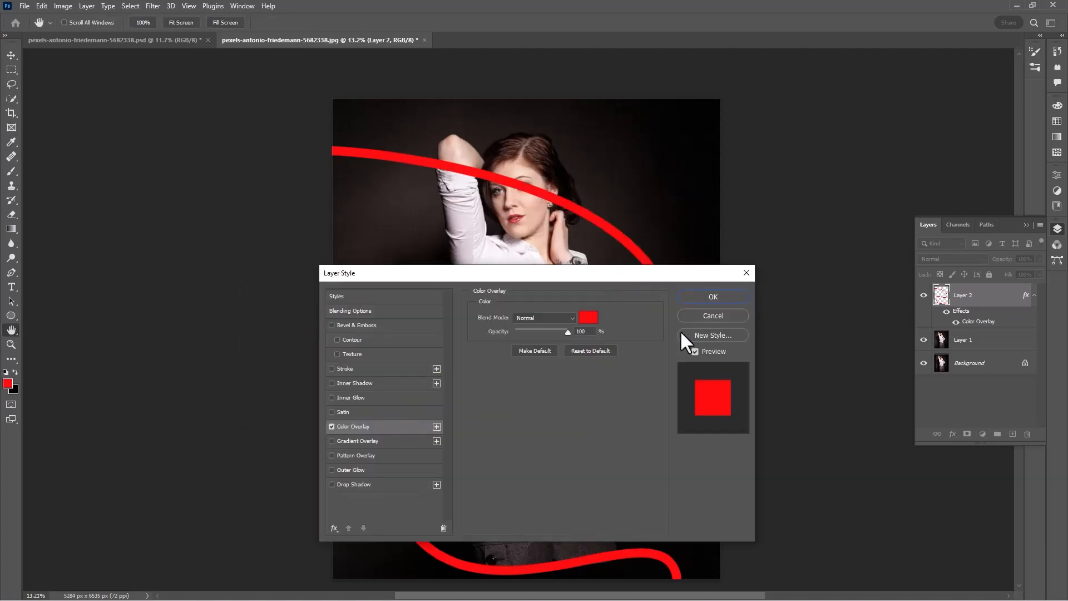
drag(606, 276, 595, 203)
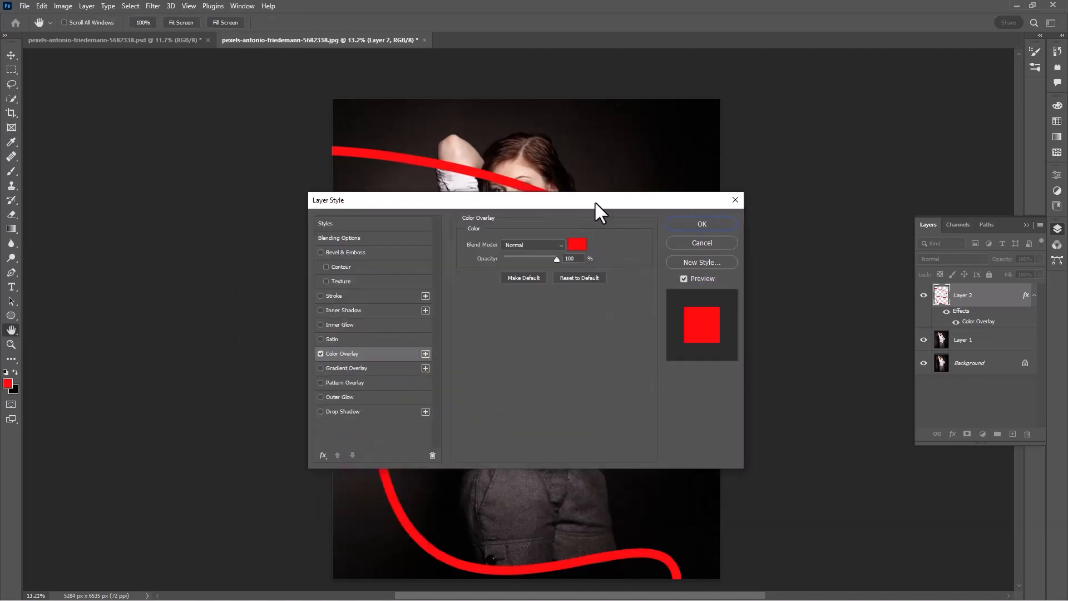
click(321, 353)
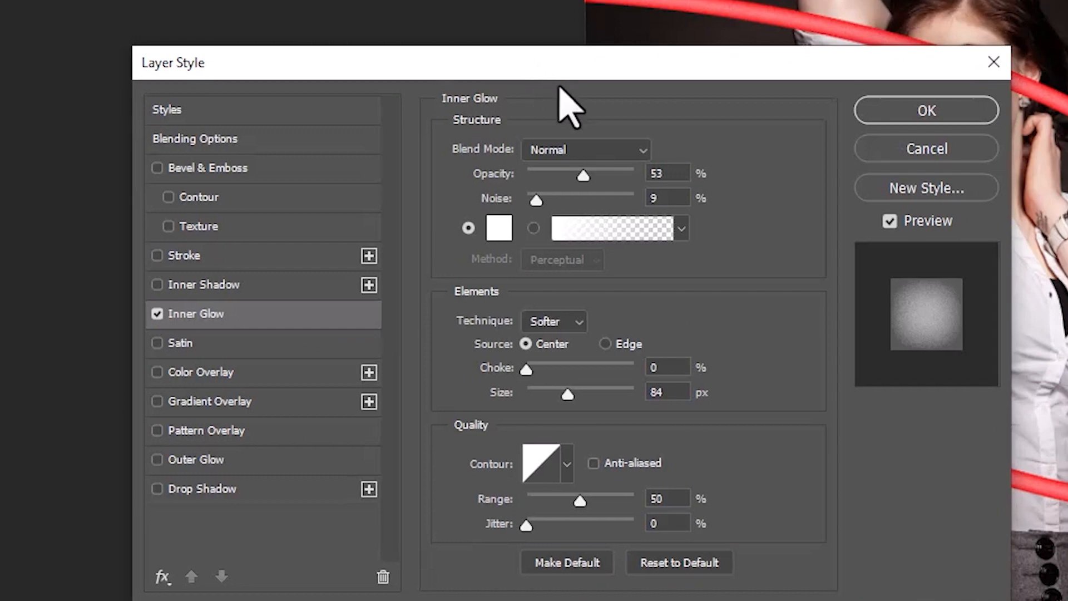
Step: Give Layer 2 a white Inner Glow with 100% opacity, 0% noise, Center source, a rounded contour and a size of 147 px
drag(583, 176, 647, 177)
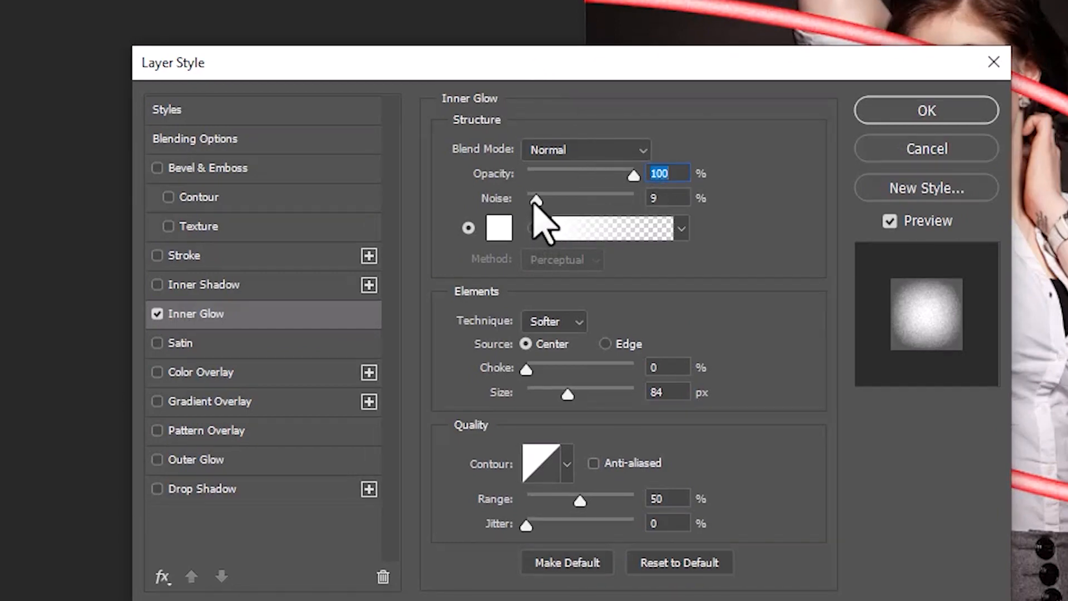
drag(534, 200, 516, 203)
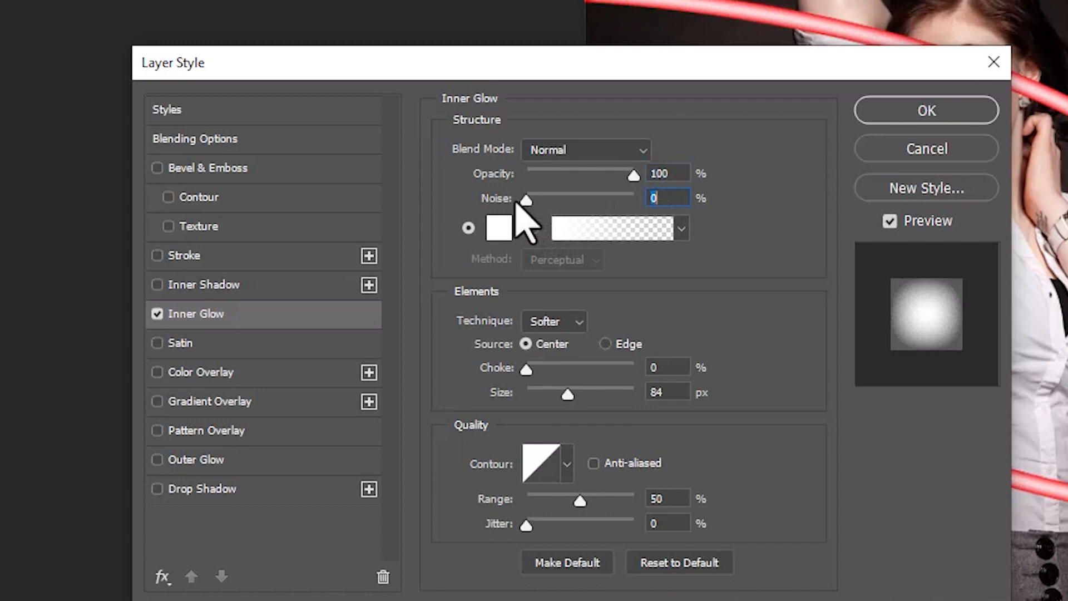
click(525, 344)
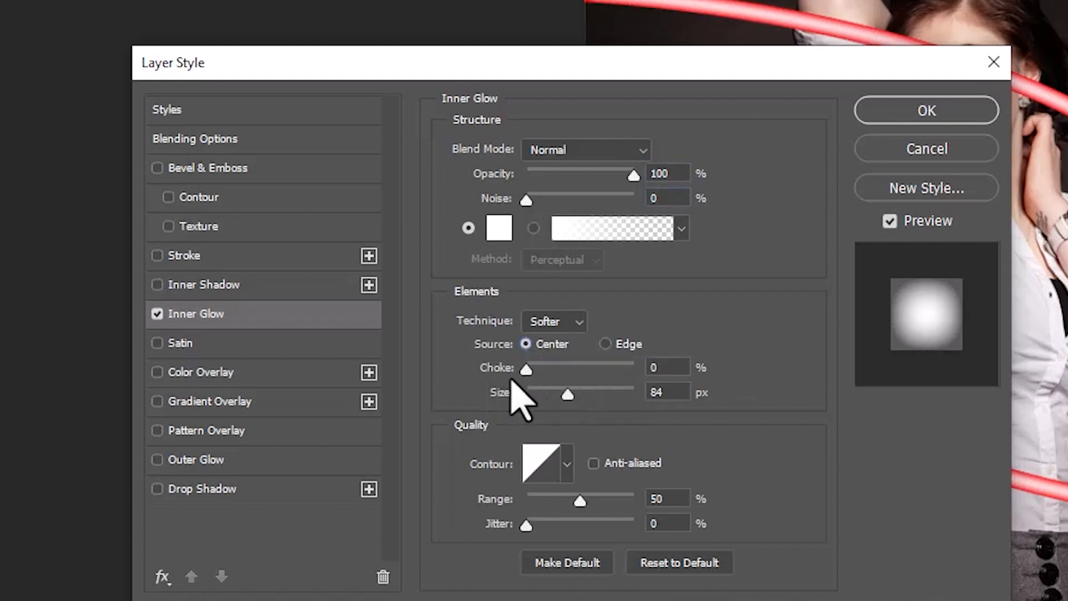
drag(567, 394, 579, 394)
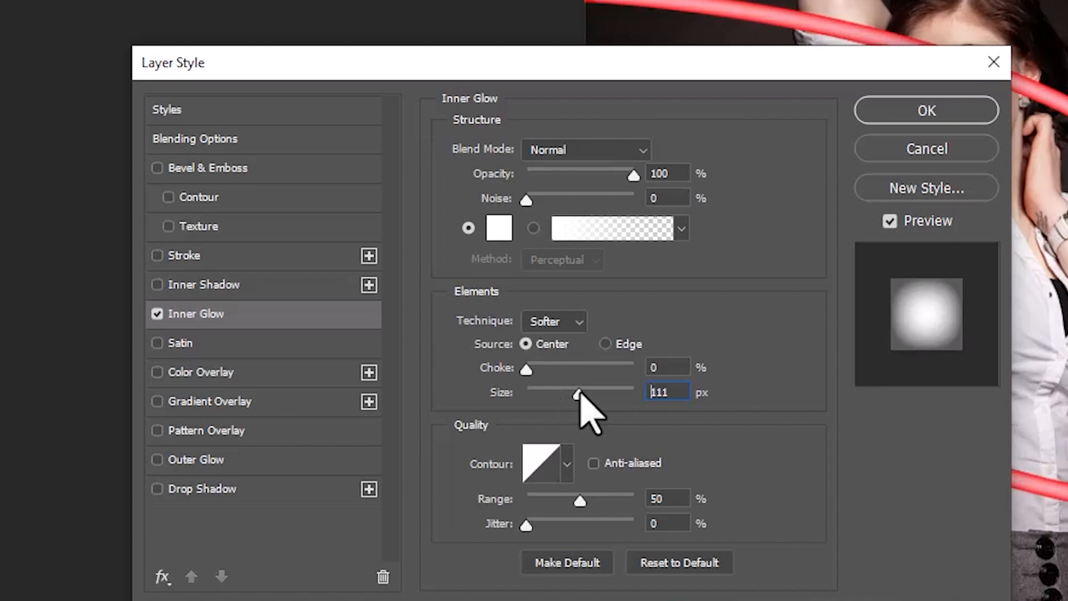
click(566, 464)
click(426, 550)
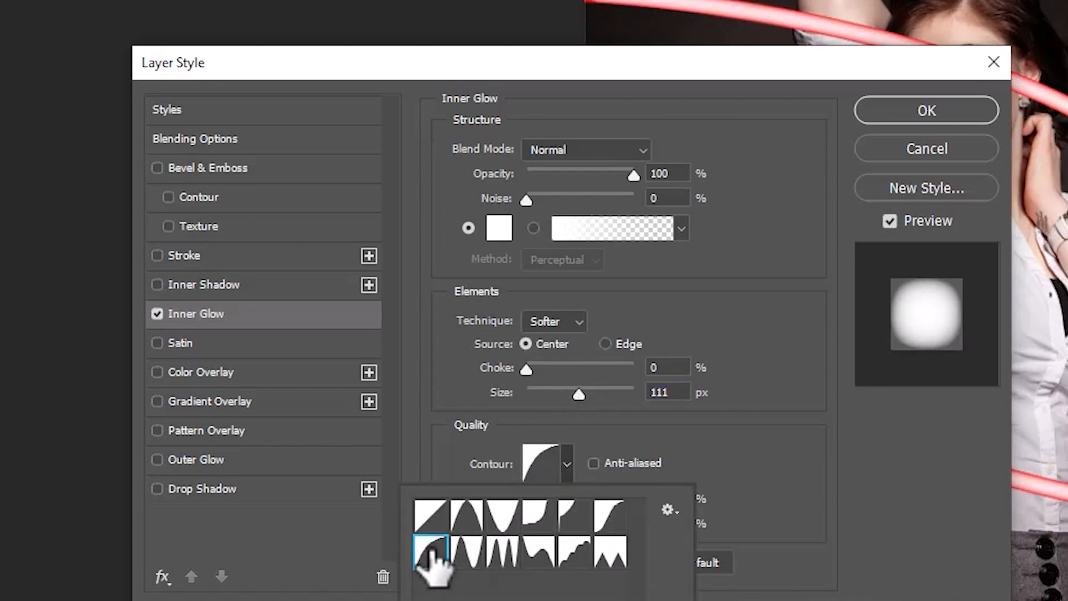
drag(579, 393, 597, 394)
drag(532, 348, 529, 351)
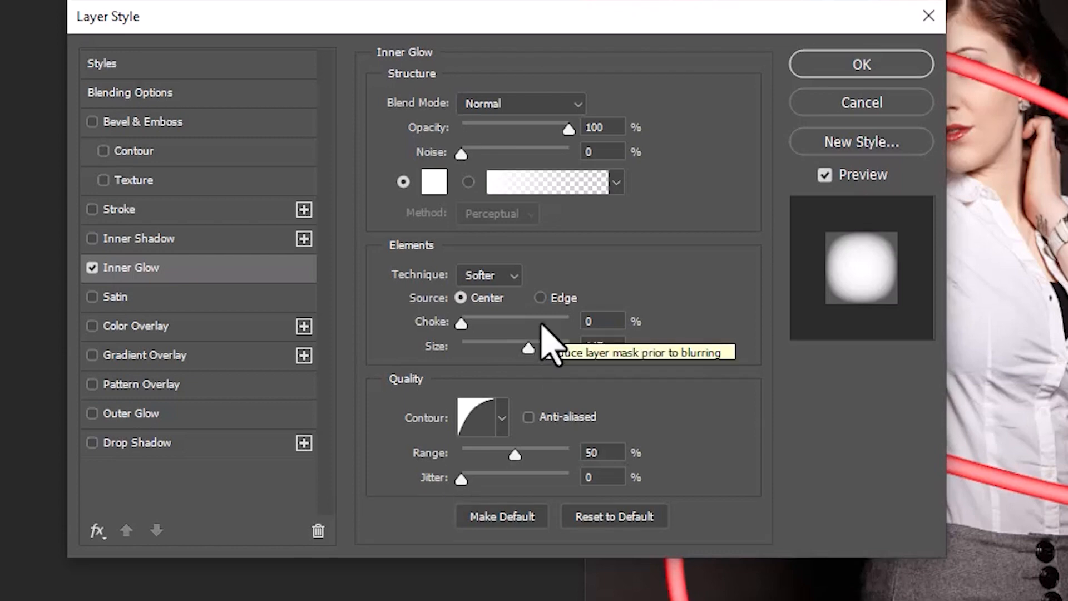
Step: Enable Outer Glow on Layer 2 and change the Inner Glow colour to bright red
click(92, 414)
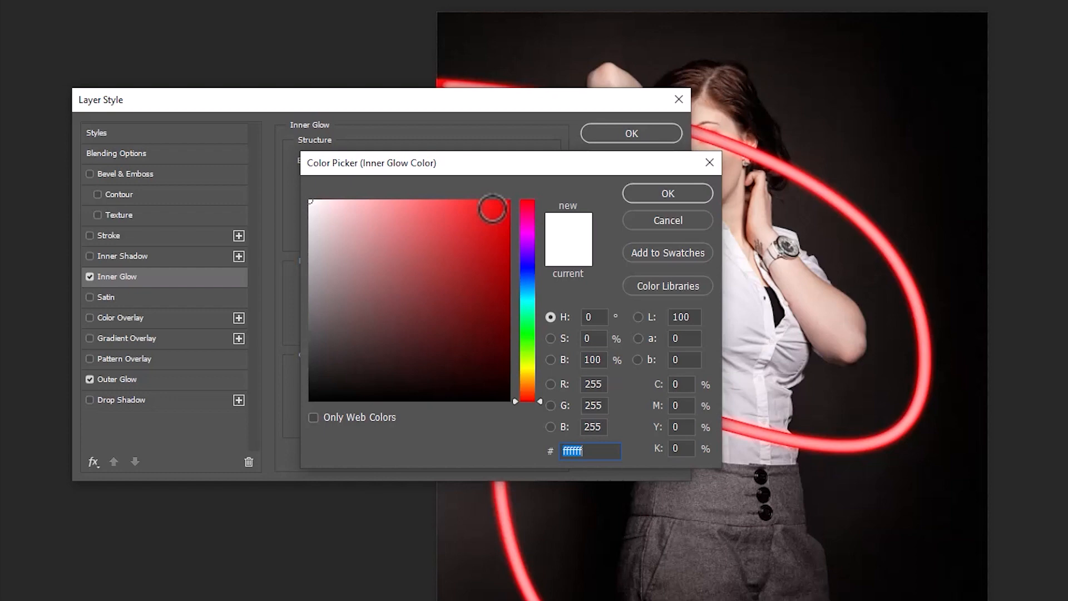
drag(492, 208, 500, 200)
click(634, 199)
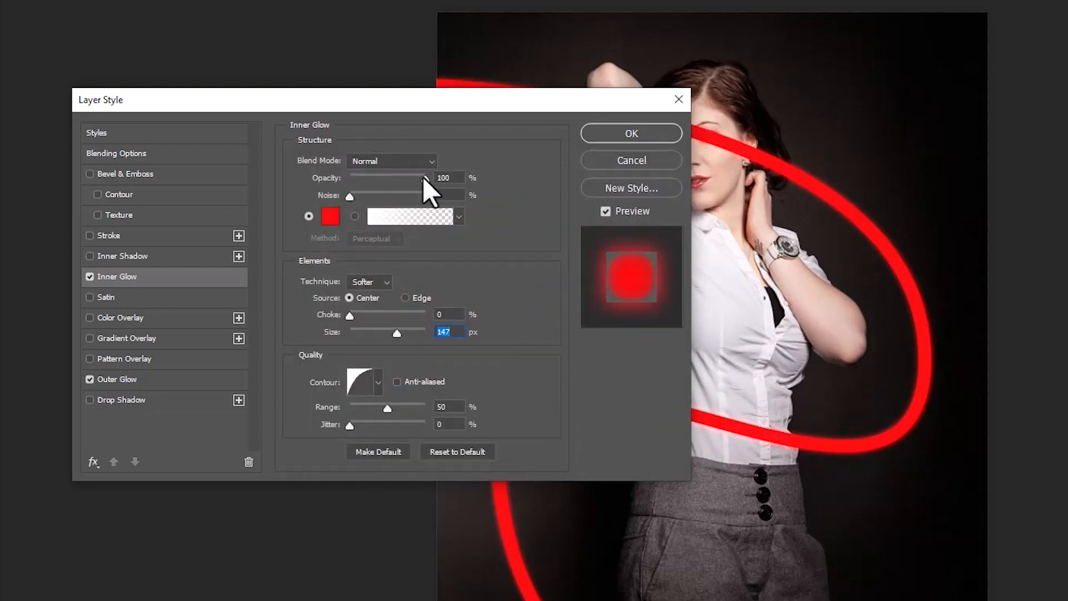
Step: Set the Inner Glow to Linear Dodge (Add) with a linear contour, a size of 139 px and 72% opacity
click(441, 176)
click(419, 162)
click(388, 316)
mouse_move(389, 333)
mouse_down()
mouse_move(375, 335)
mouse_move(390, 335)
mouse_up()
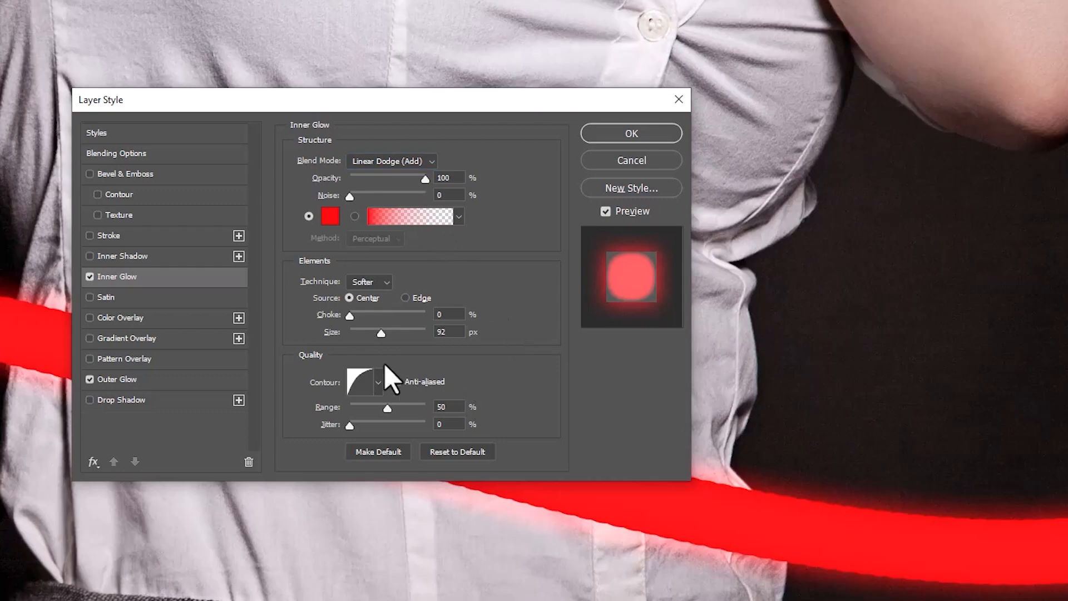
drag(380, 334, 394, 334)
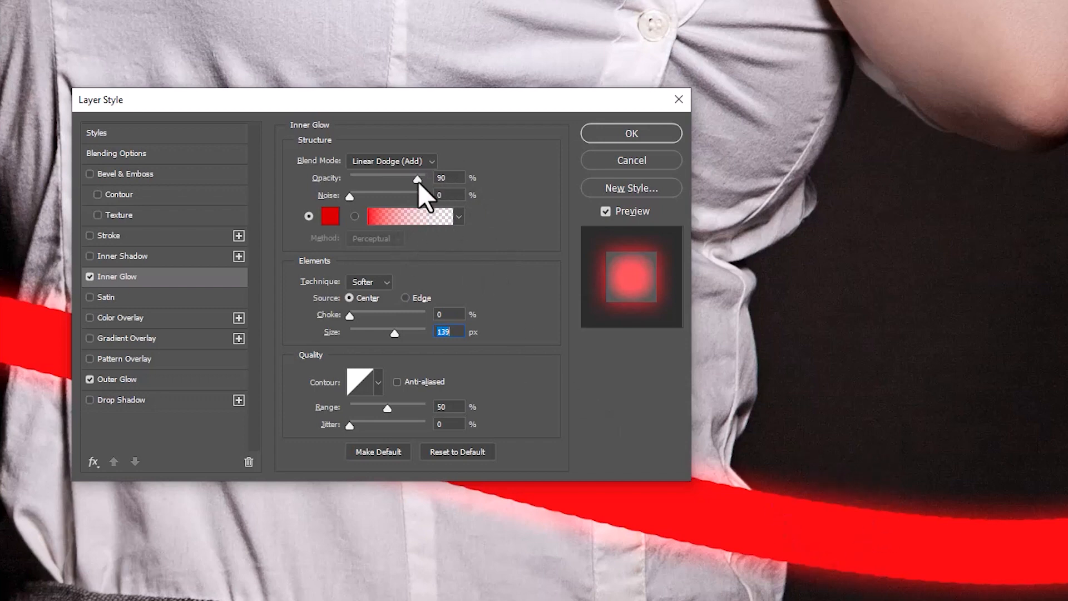
drag(418, 182, 406, 182)
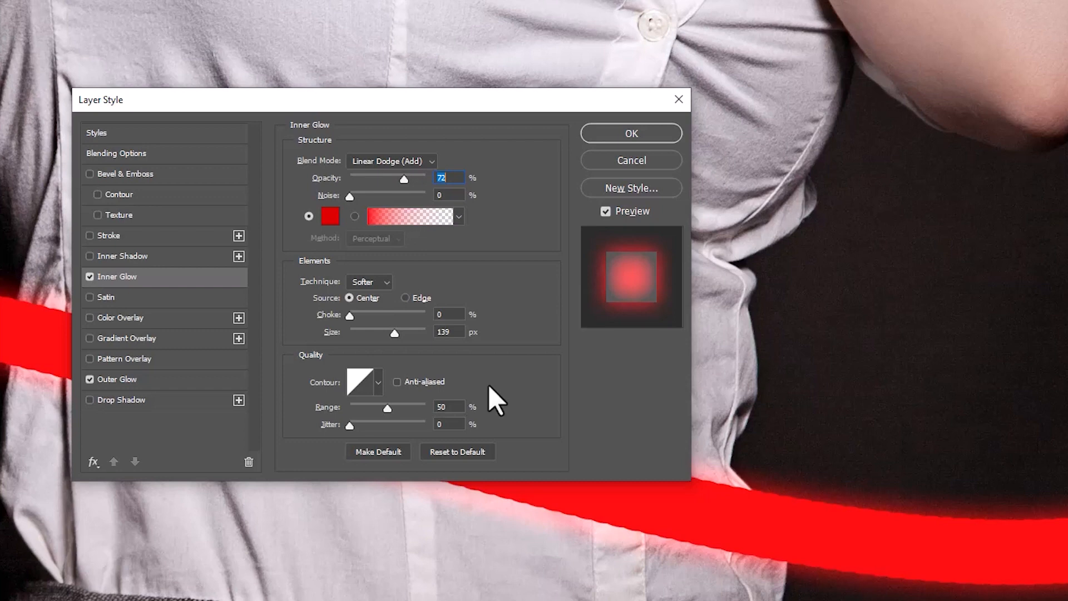
Step: Enable Drop Shadow on Layer 2 and pick a slightly brighter red for the Inner Glow
click(89, 399)
click(330, 215)
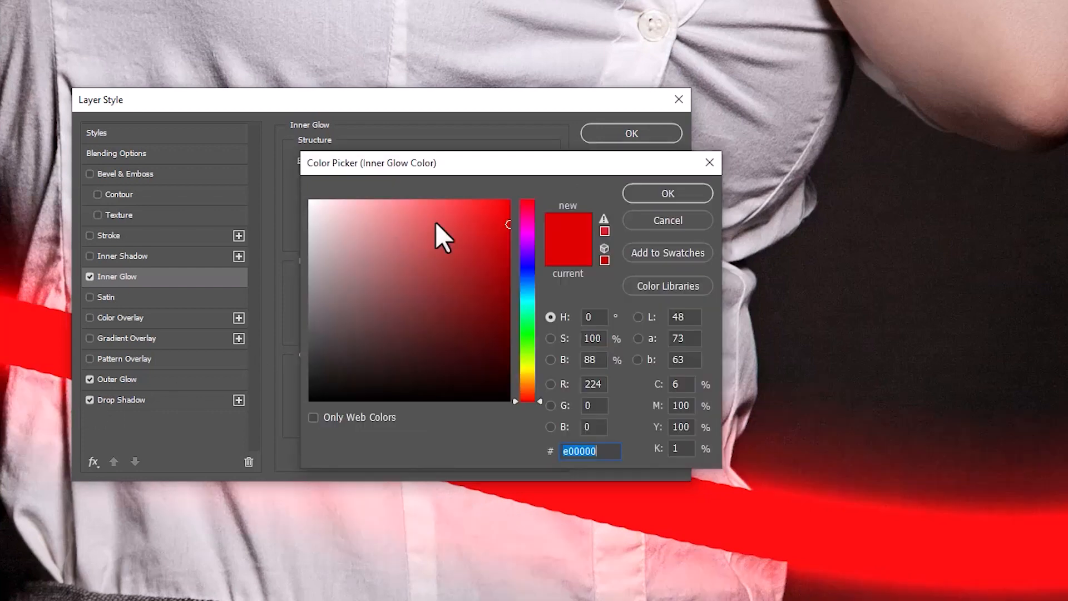
click(507, 214)
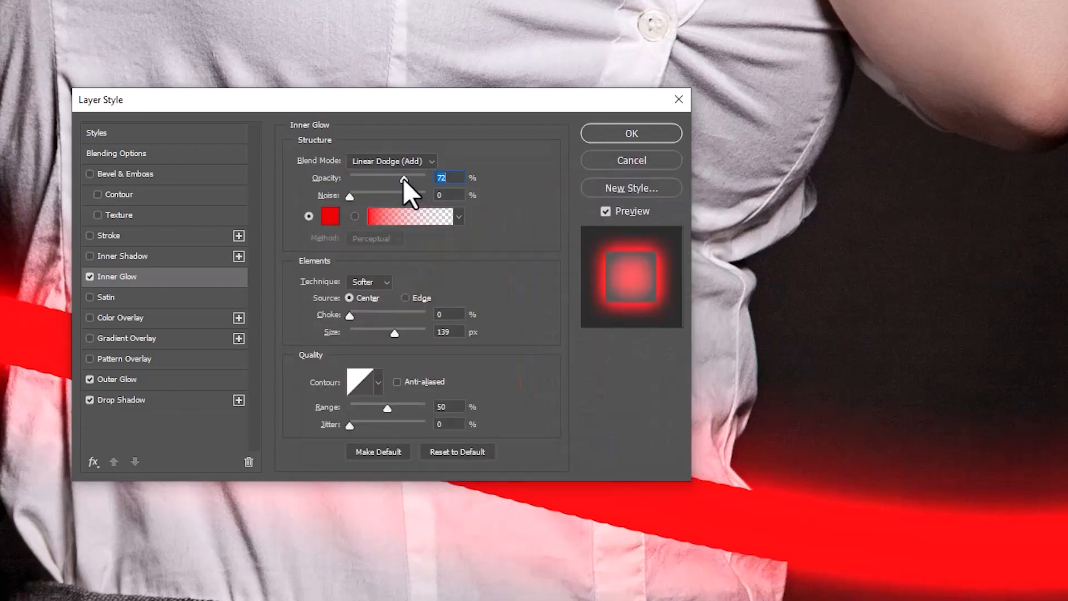
Step: Set the Inner Glow opacity to 100% with the Linear Dodge (Add) blend mode, and apply the layer styles
click(389, 161)
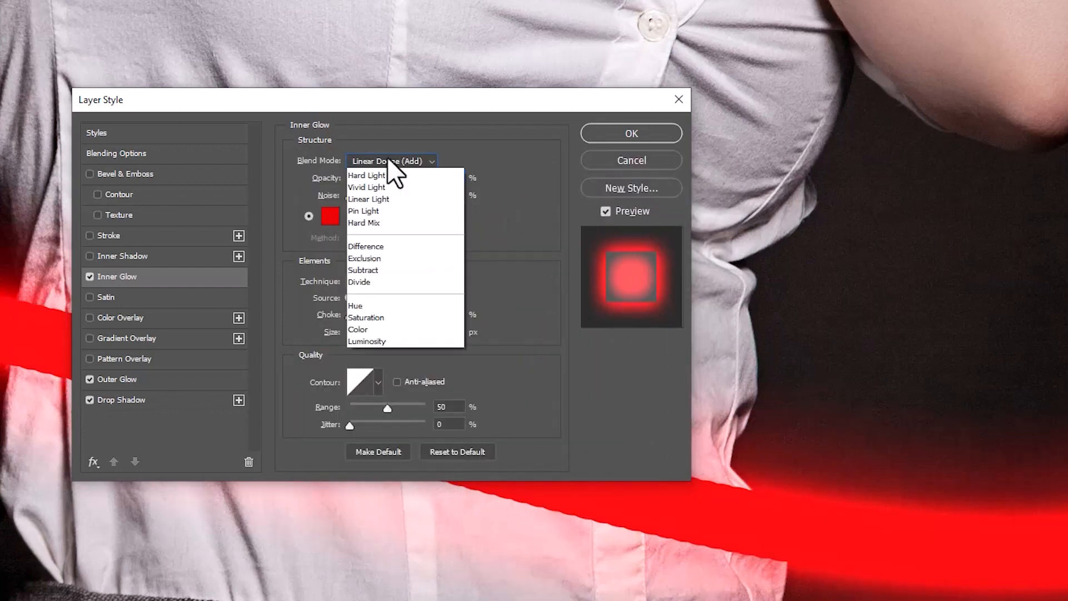
click(363, 317)
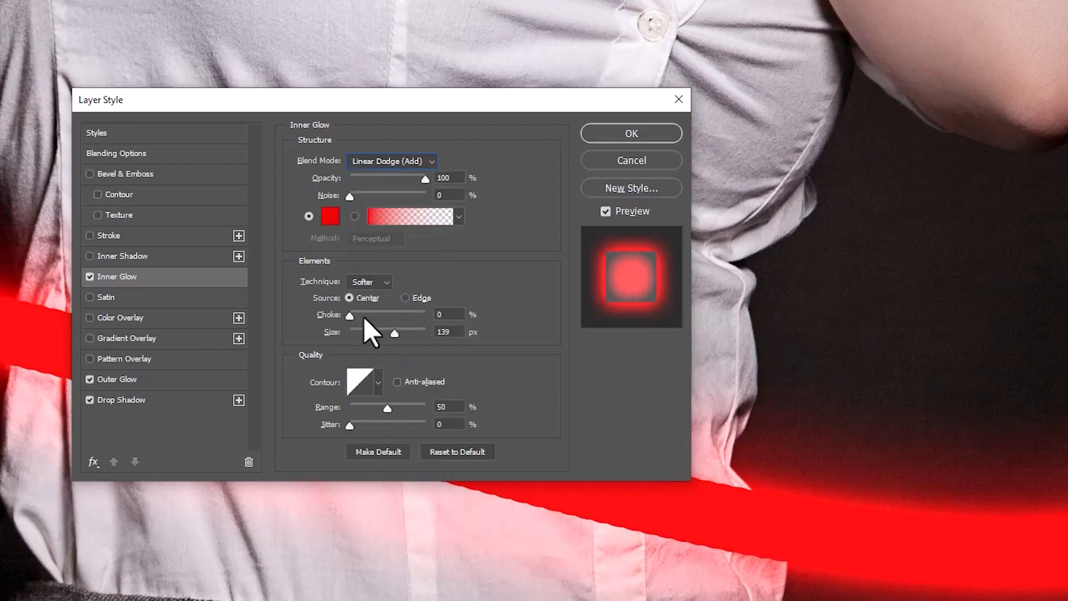
drag(476, 342, 478, 348)
click(787, 399)
click(616, 136)
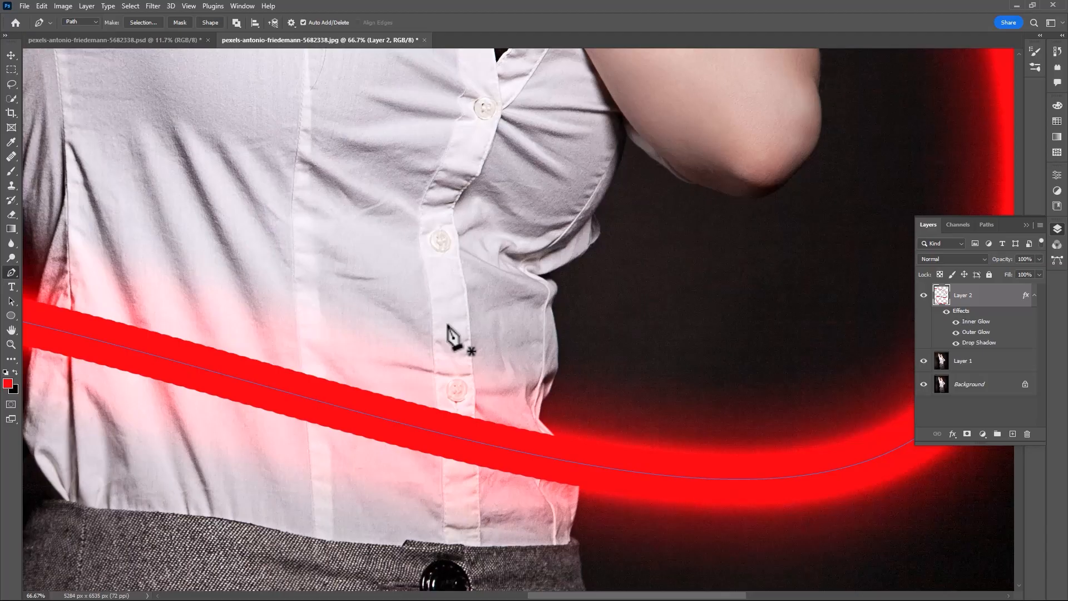
Step: Add a new layer above Layer 2 and set the brush to a soft round tip of 291 px with 0% hardness
scroll(452, 334, down, 5)
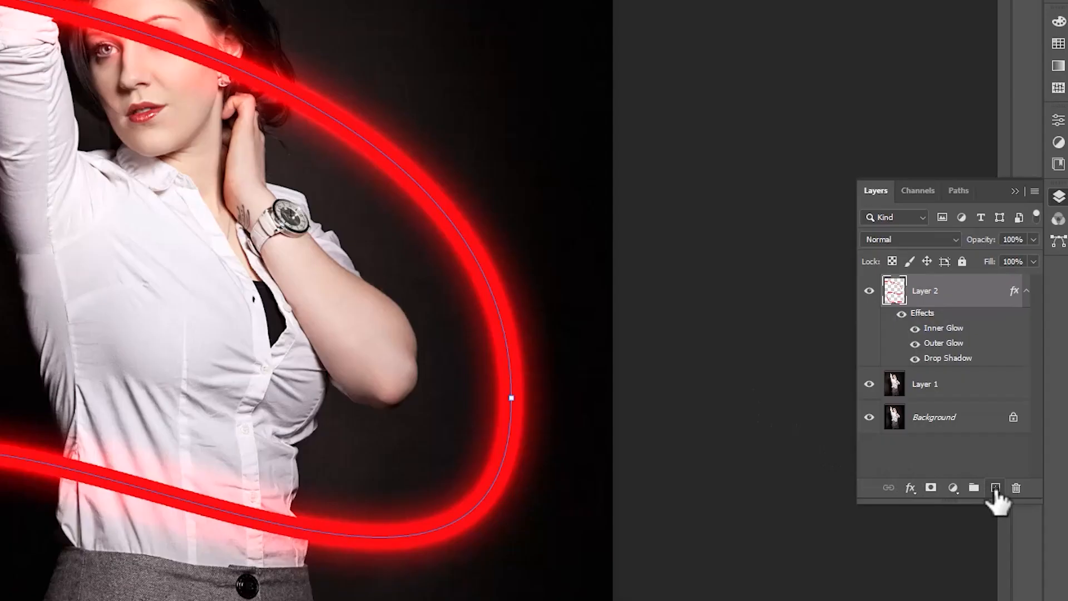
click(1012, 433)
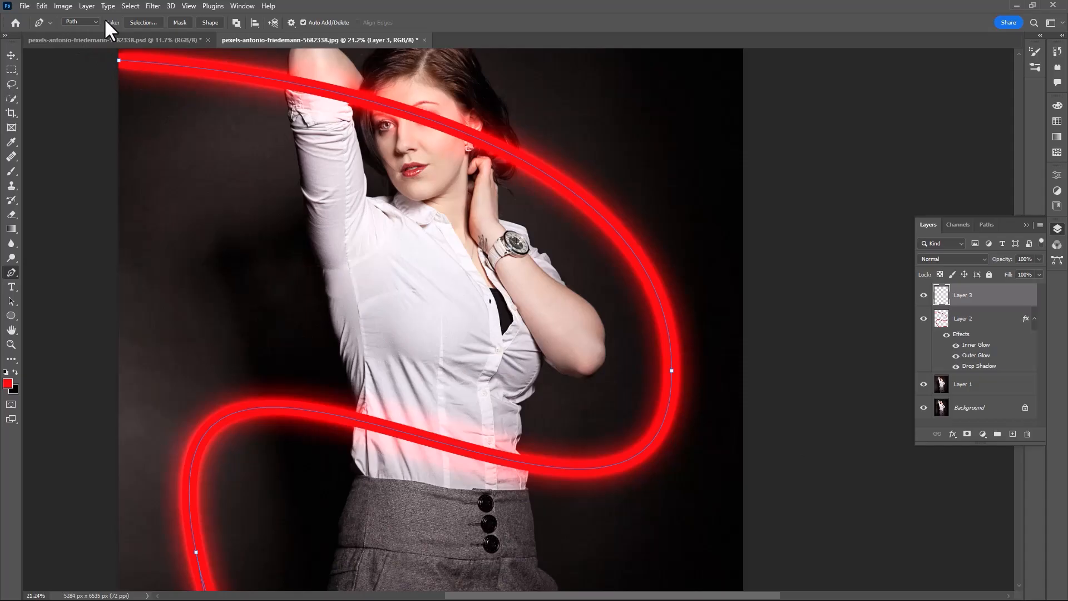
key(b)
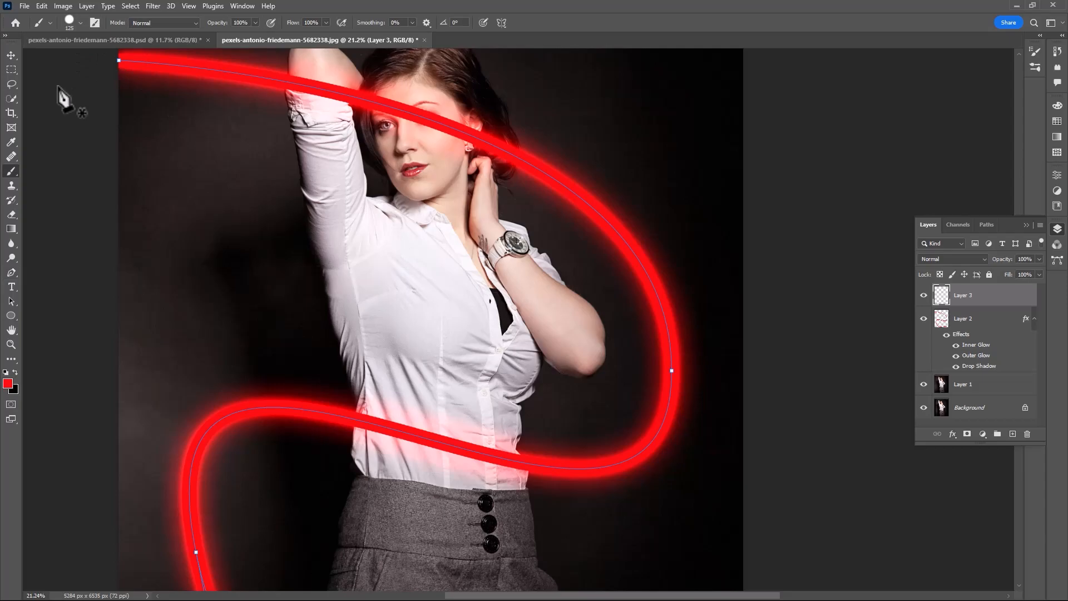
click(81, 23)
click(60, 176)
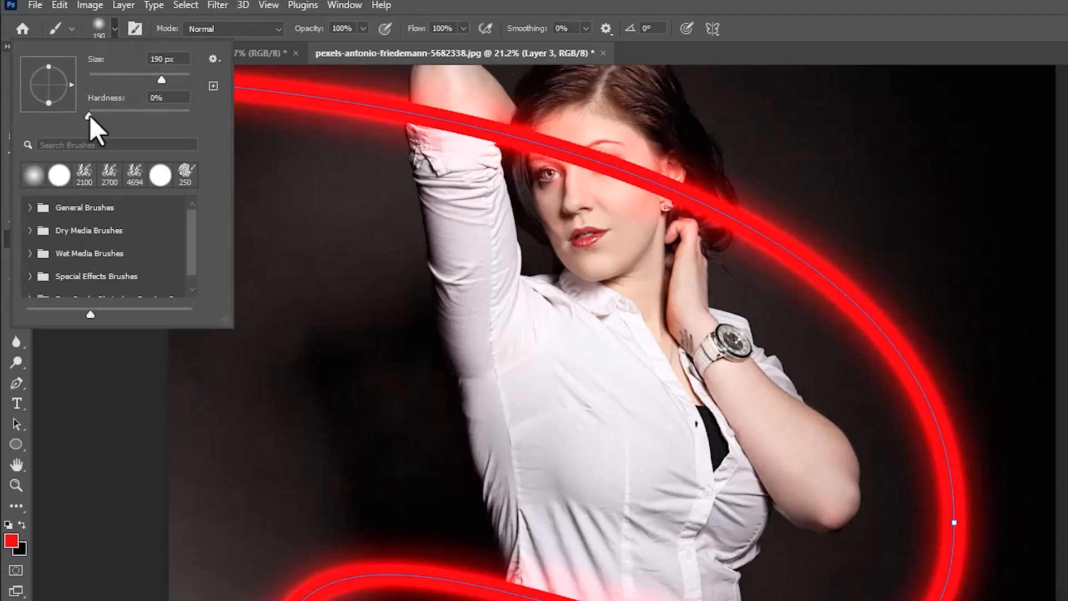
click(89, 115)
drag(161, 80, 165, 78)
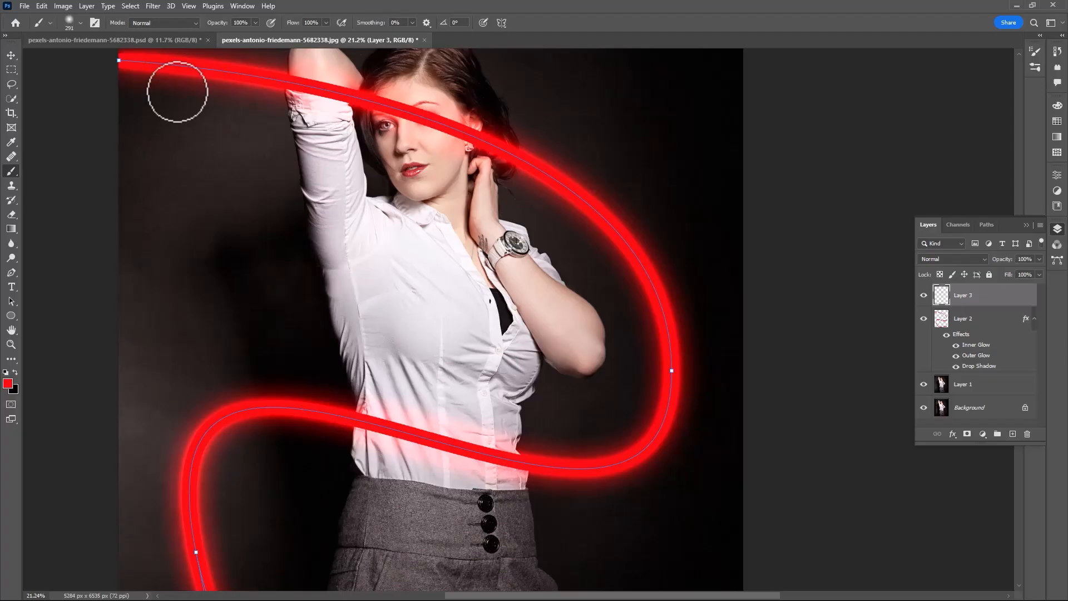
Step: Stroke the winding path on Layer 3 with the soft Brush, leaving Simulate Pressure off
key(p)
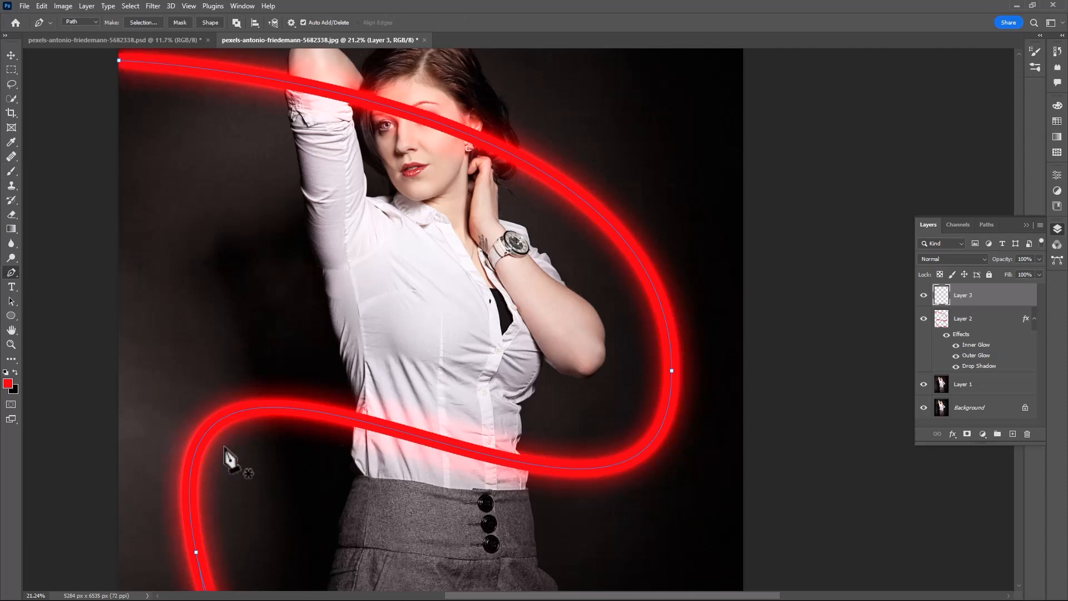
right_click(327, 133)
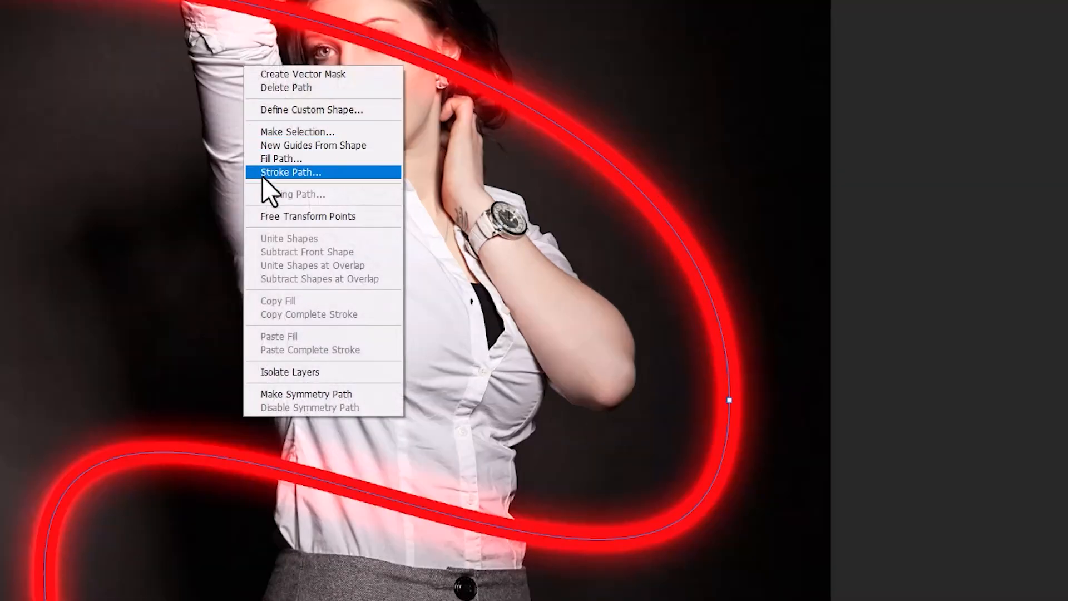
click(262, 172)
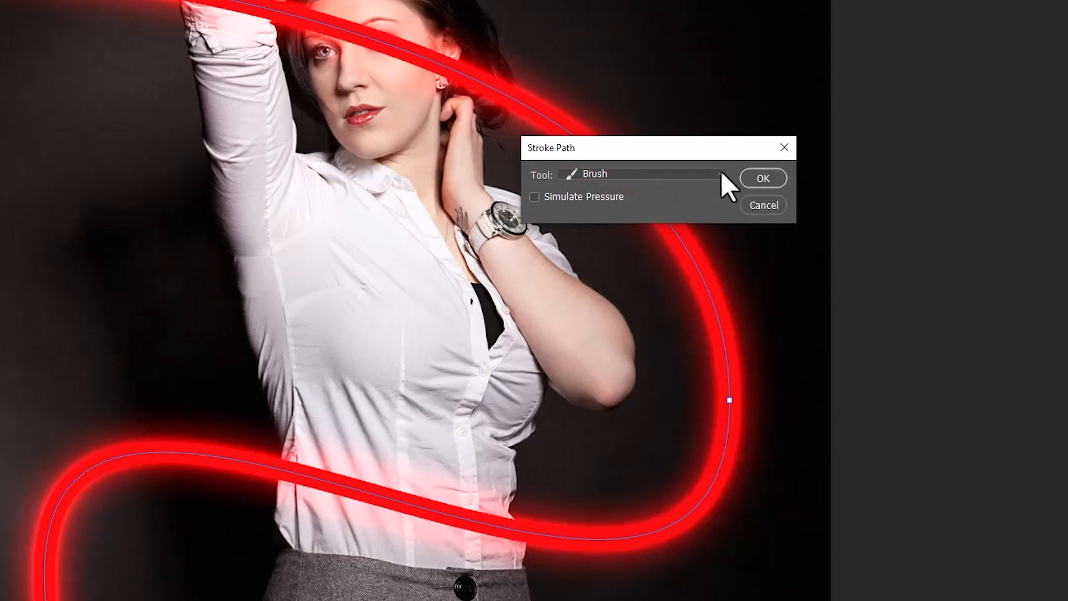
click(762, 178)
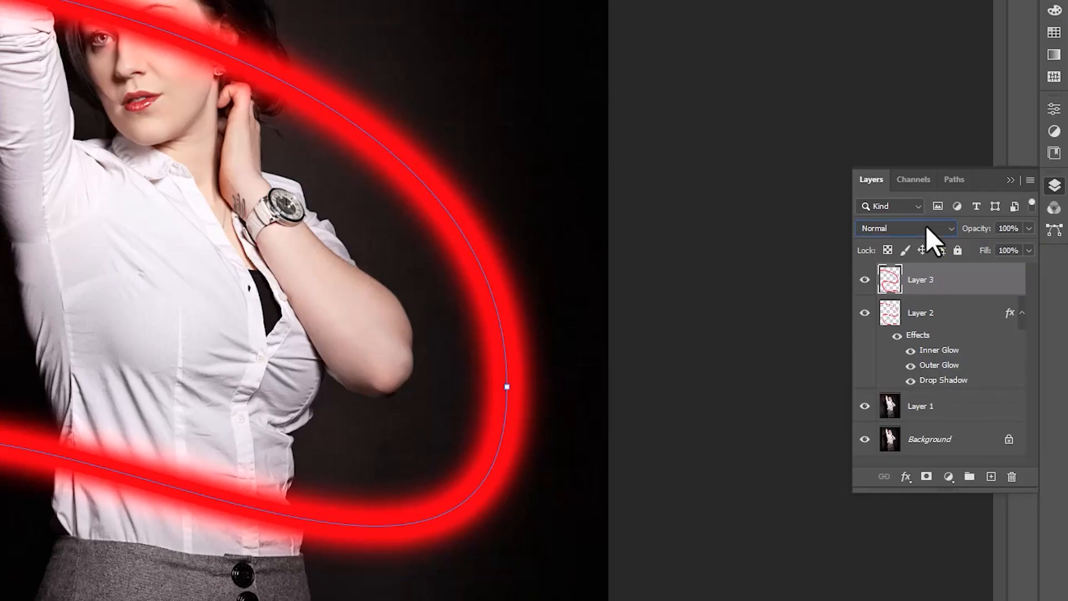
Step: Set Layer 3 to the Linear Dodge (Add) blend mode with a fill of 32%
click(926, 225)
click(912, 379)
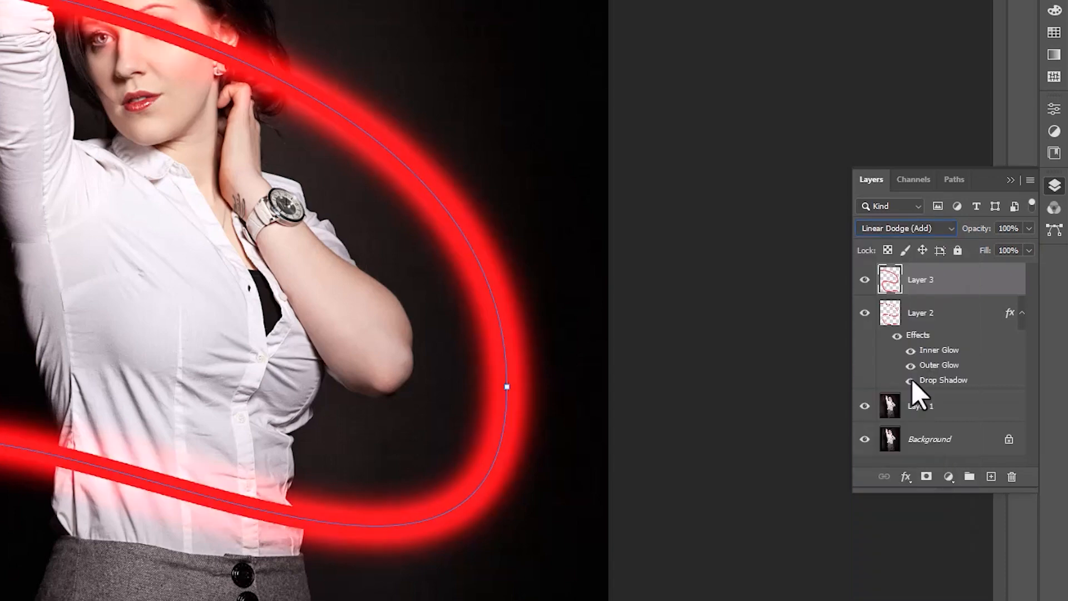
click(1029, 250)
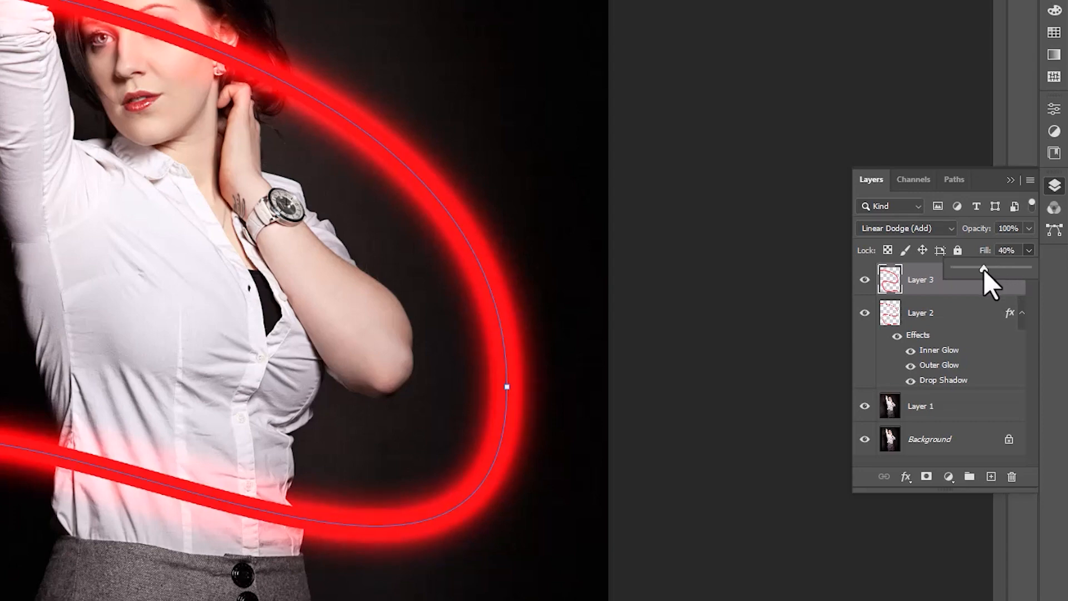
drag(983, 269, 977, 270)
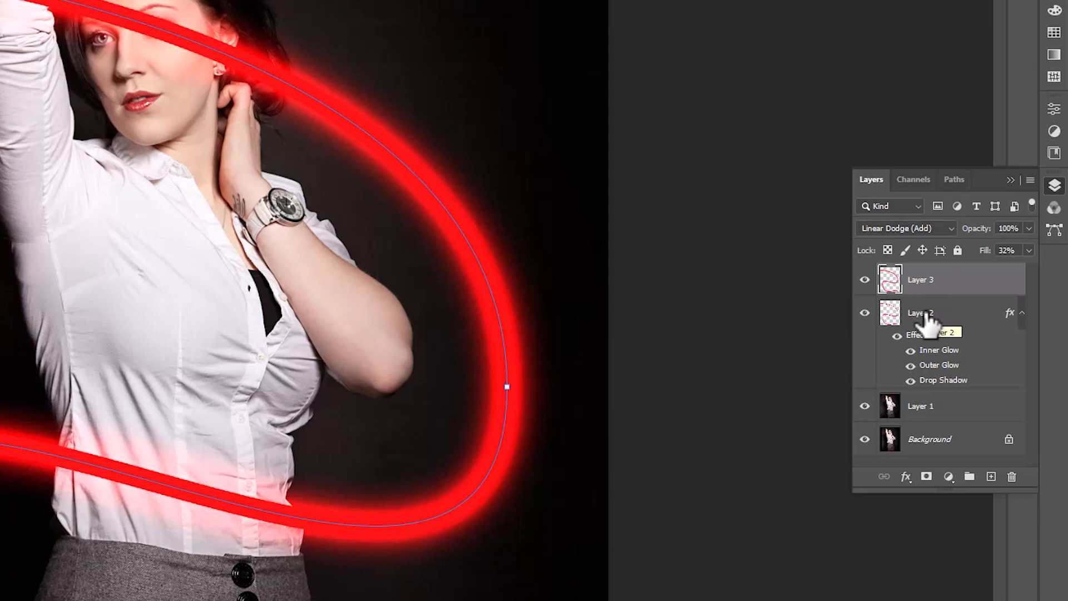
Step: Group Layer 2 and Layer 3 and name the group "neon line"
shift+click(927, 322)
key(ctrl+g)
double_click(923, 273)
text(neon)
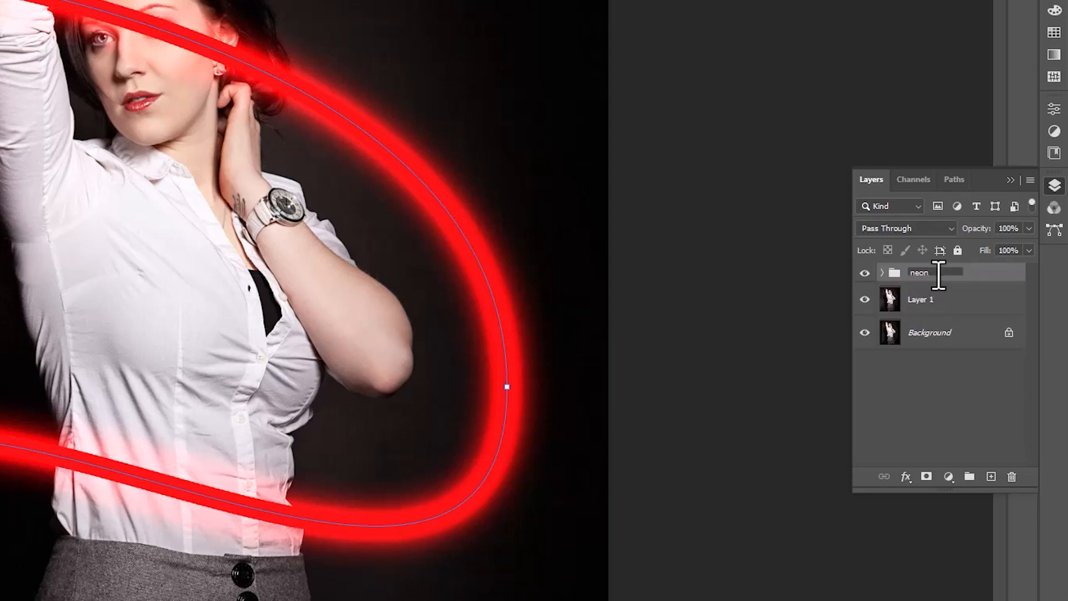
text( li)
text(ne)
key(Return)
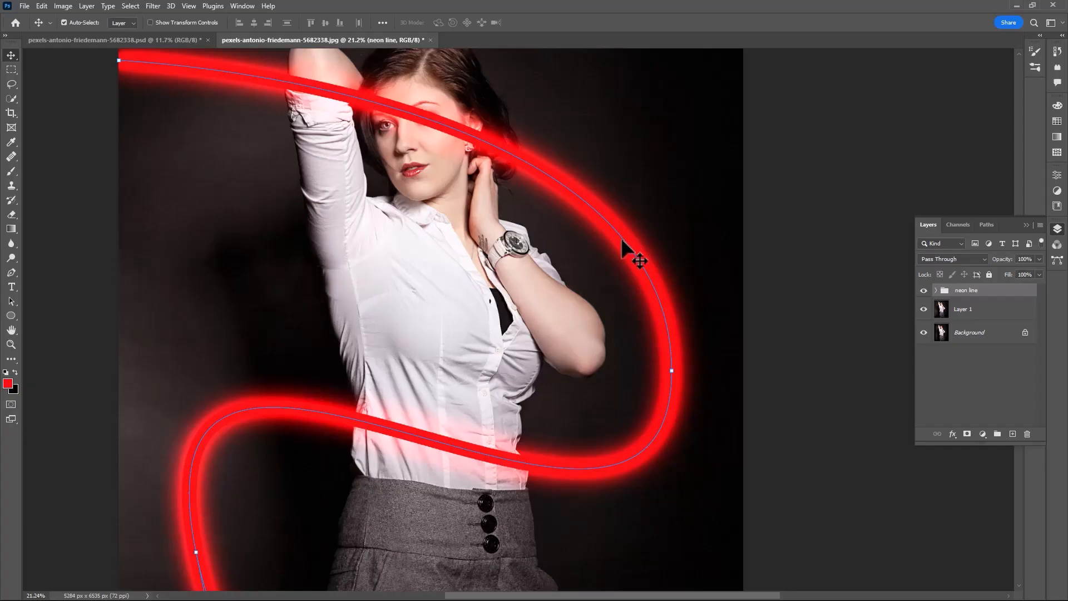
Step: Hide the path outline running along the neon line on the canvas
click(623, 239)
key(ctrl+h)
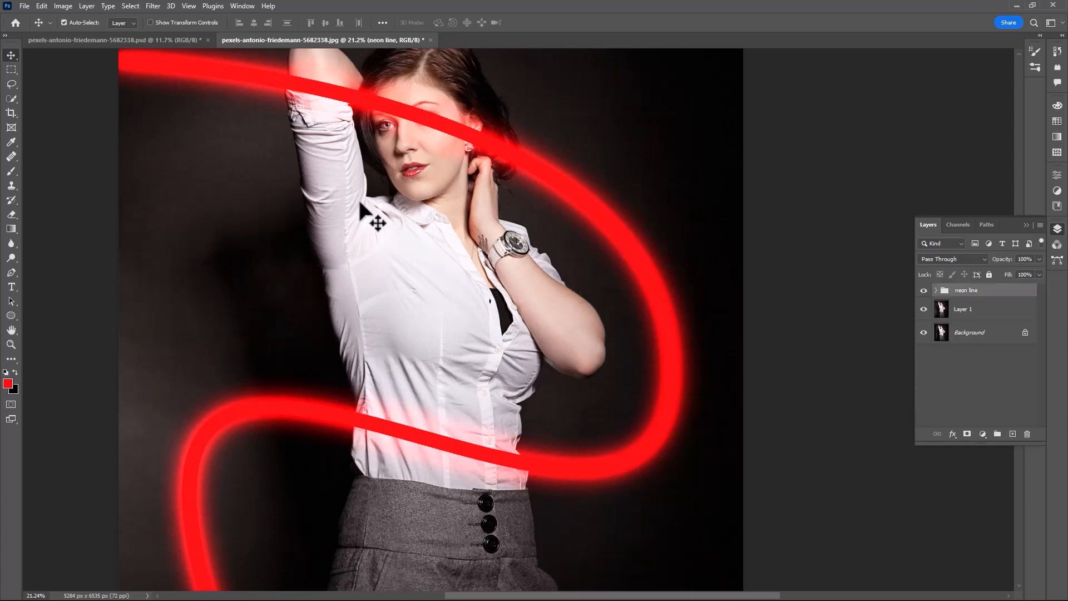
scroll(360, 204, up, 2)
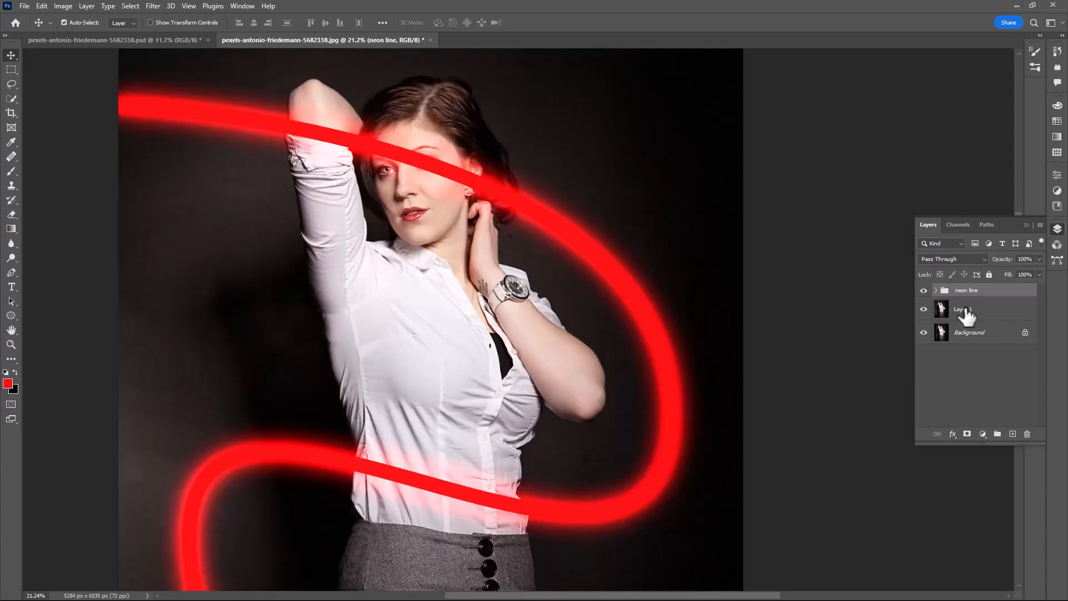
Step: Select the subject on Layer 1 and add a mask to the "neon line" group that hides the line over the woman
click(966, 315)
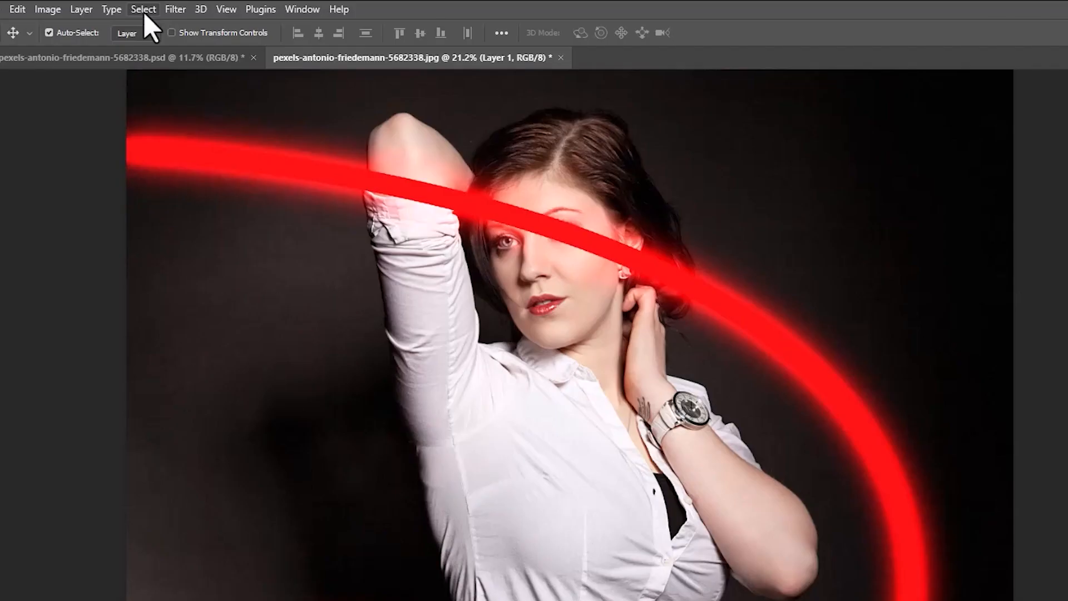
click(144, 9)
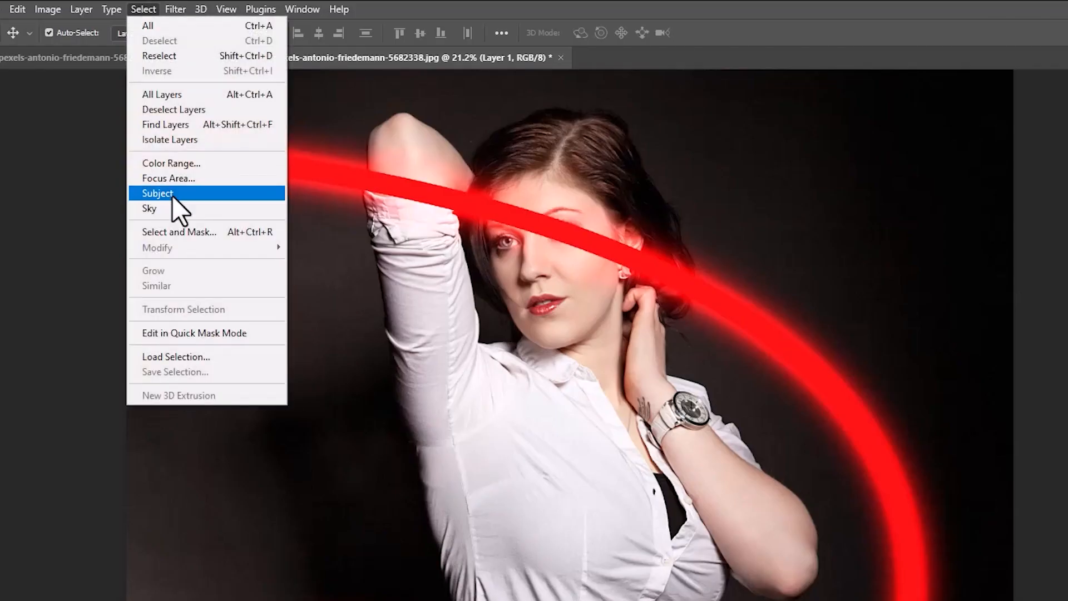
click(171, 195)
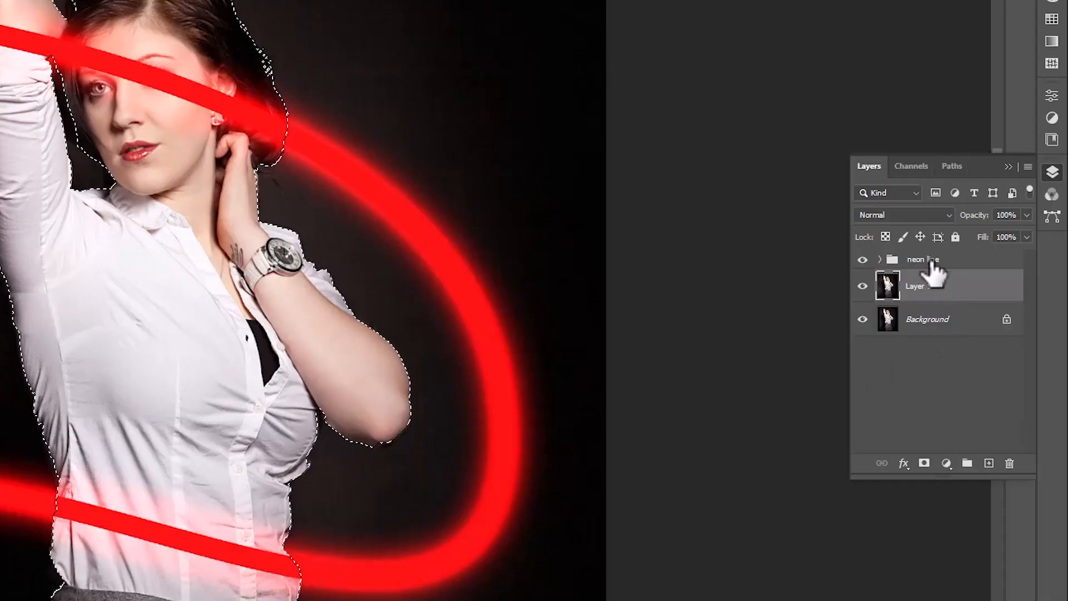
click(960, 289)
click(967, 434)
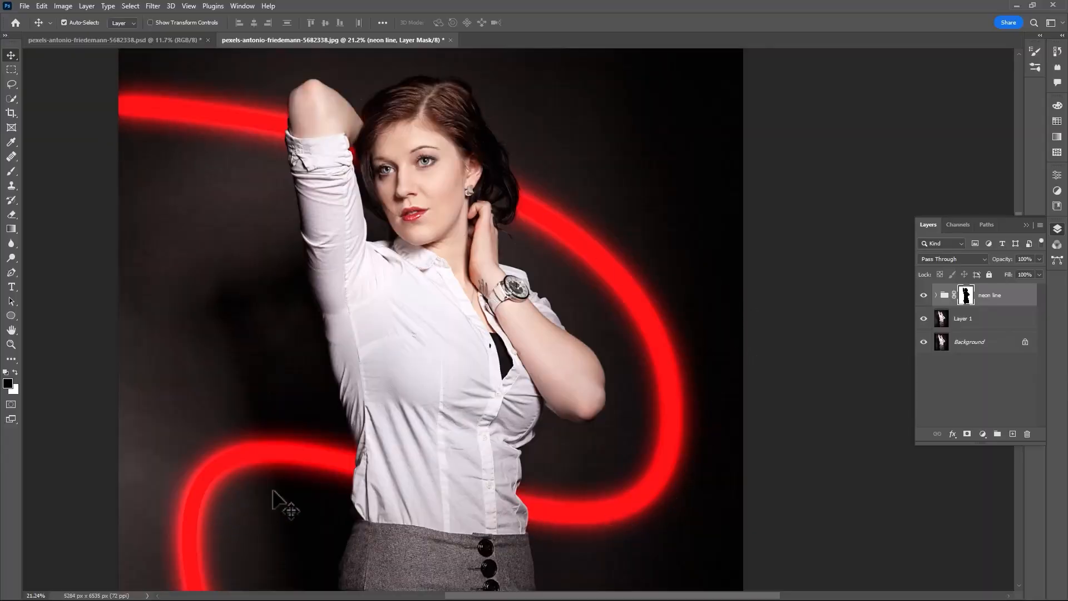
Step: Paint white on the "neon line" group's mask across the woman's waist to bring the lower band in front of her
scroll(273, 492, down, 1)
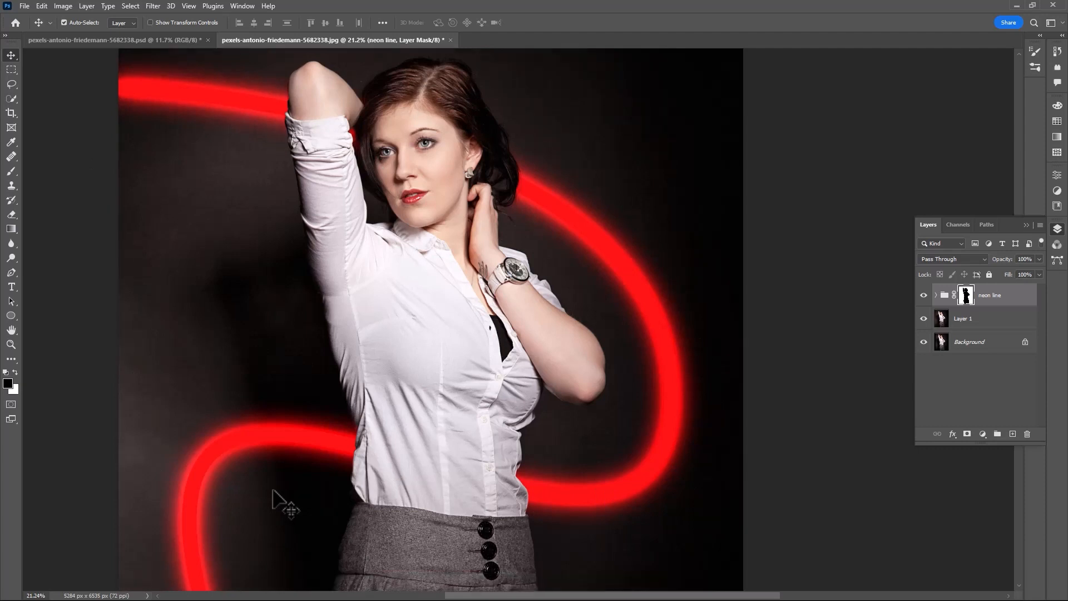
key(b)
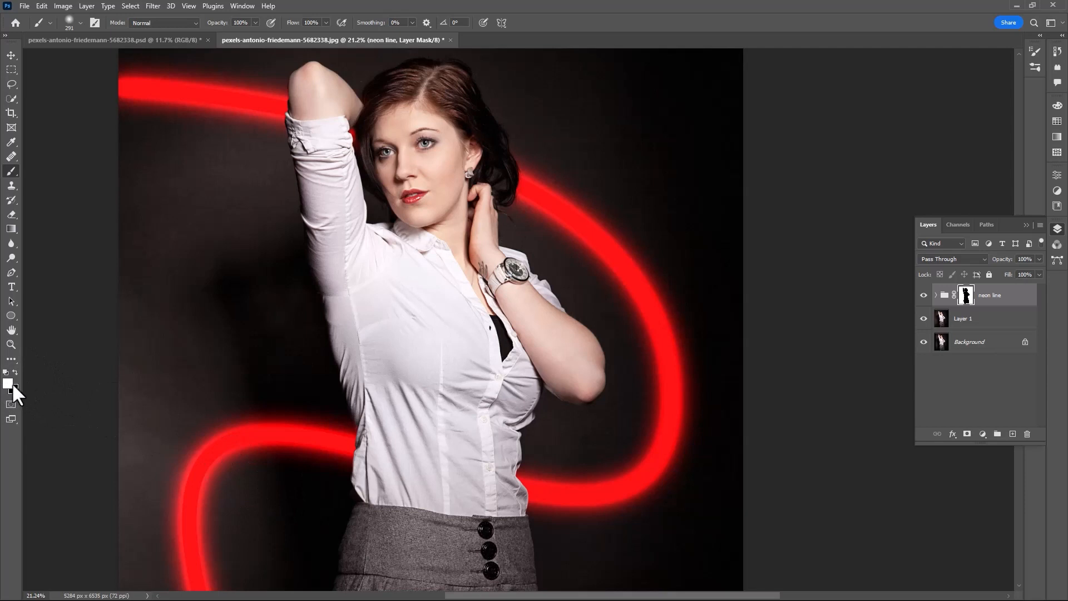
mouse_move(518, 488)
mouse_down()
mouse_move(397, 471)
mouse_move(459, 469)
mouse_move(389, 459)
mouse_move(358, 438)
mouse_move(510, 488)
mouse_up()
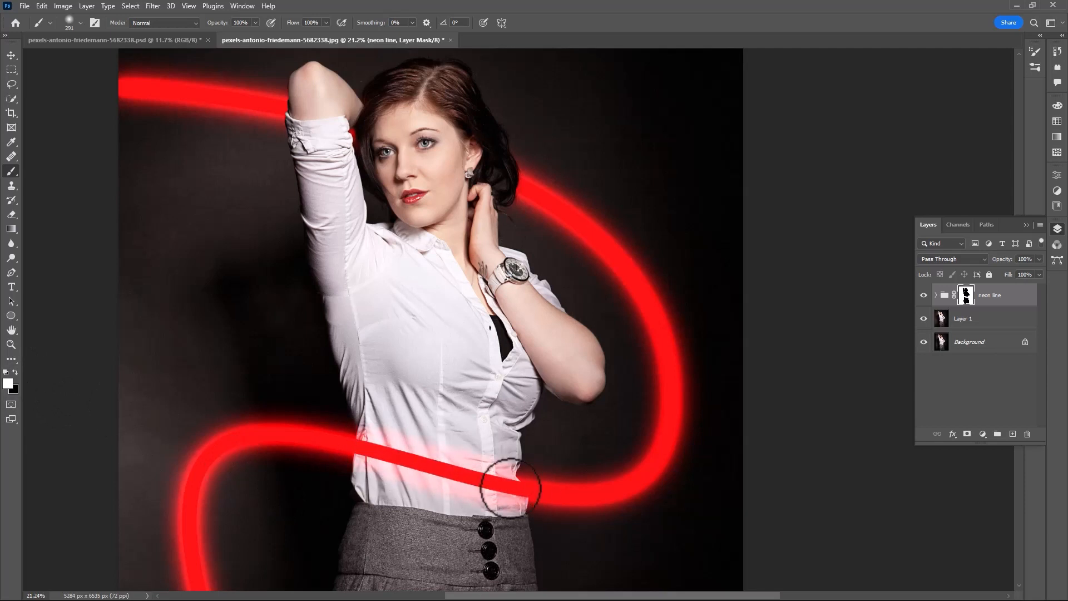
key(v)
key(ctrl+minus)
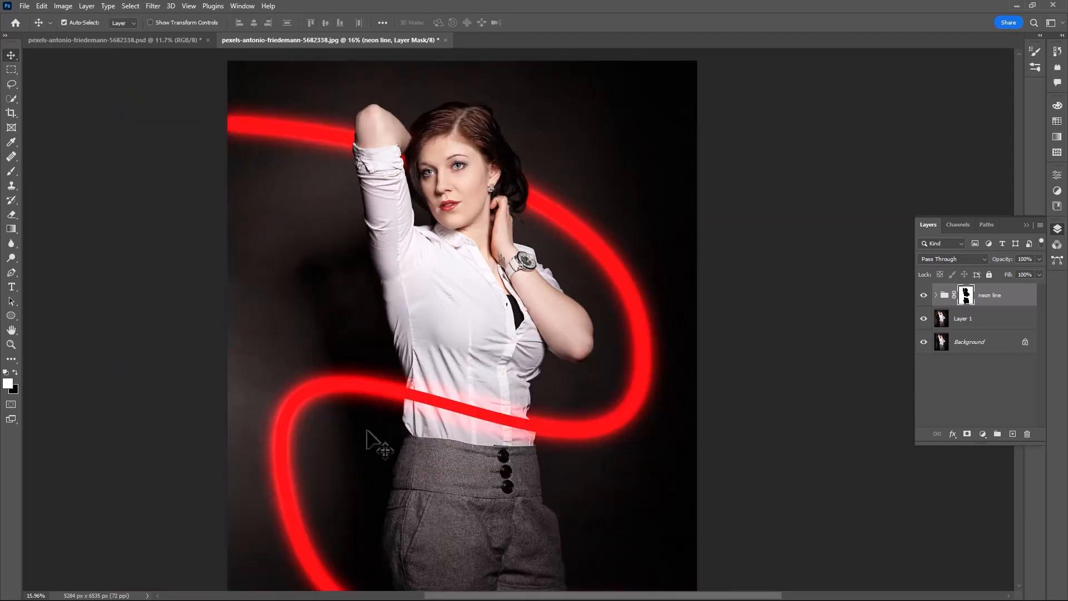
Step: Add a Hue/Saturation adjustment above the "neon line" group with Colorize on, Hue 0 and Saturation 100
click(982, 433)
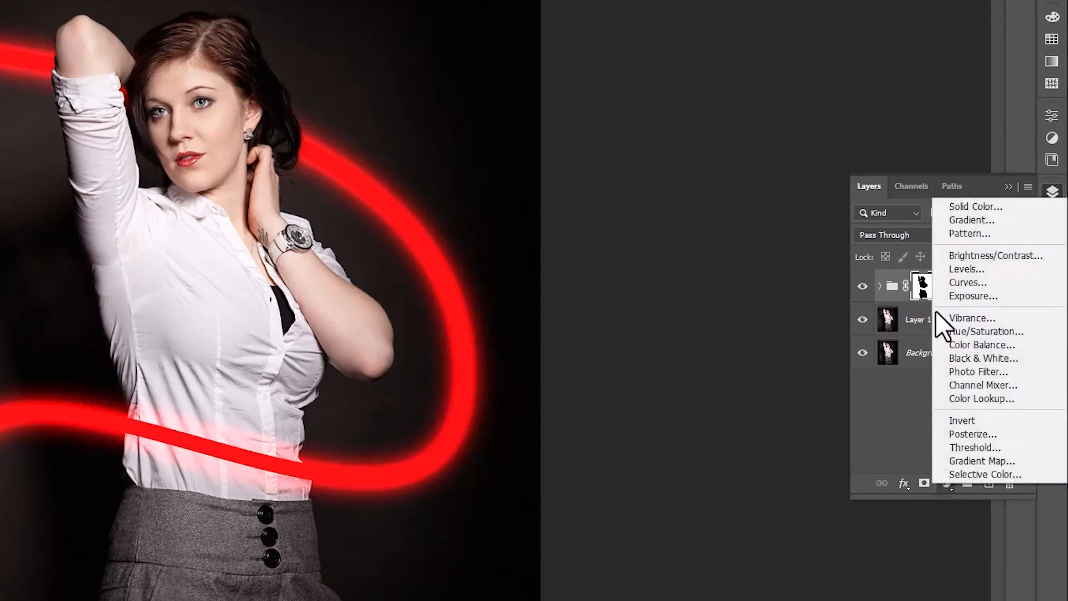
click(946, 331)
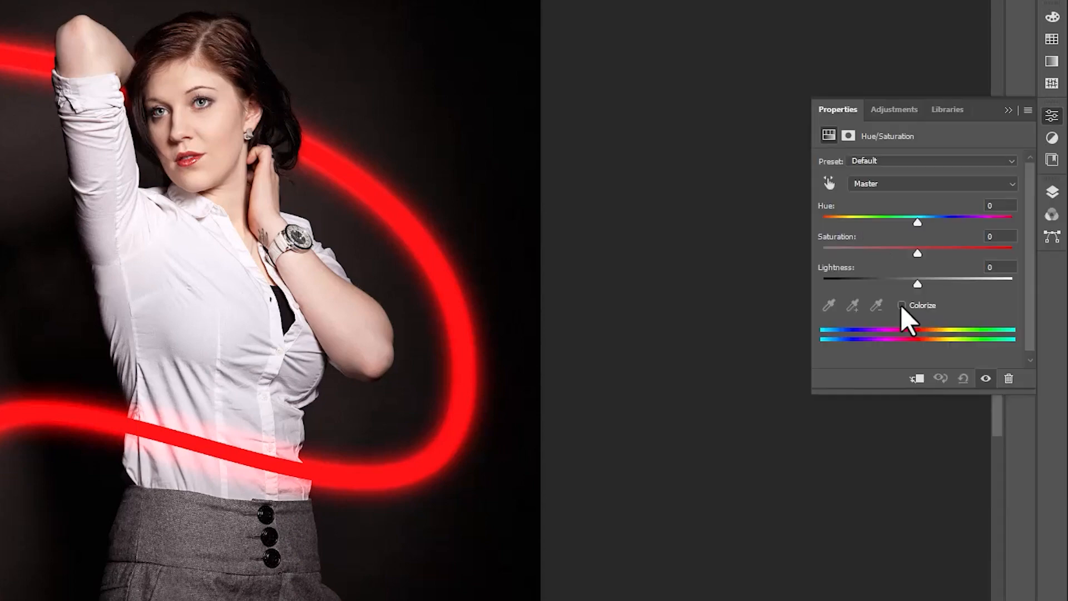
click(901, 305)
drag(871, 252, 1036, 240)
mouse_move(822, 222)
mouse_down()
mouse_move(837, 218)
mouse_move(822, 222)
mouse_up()
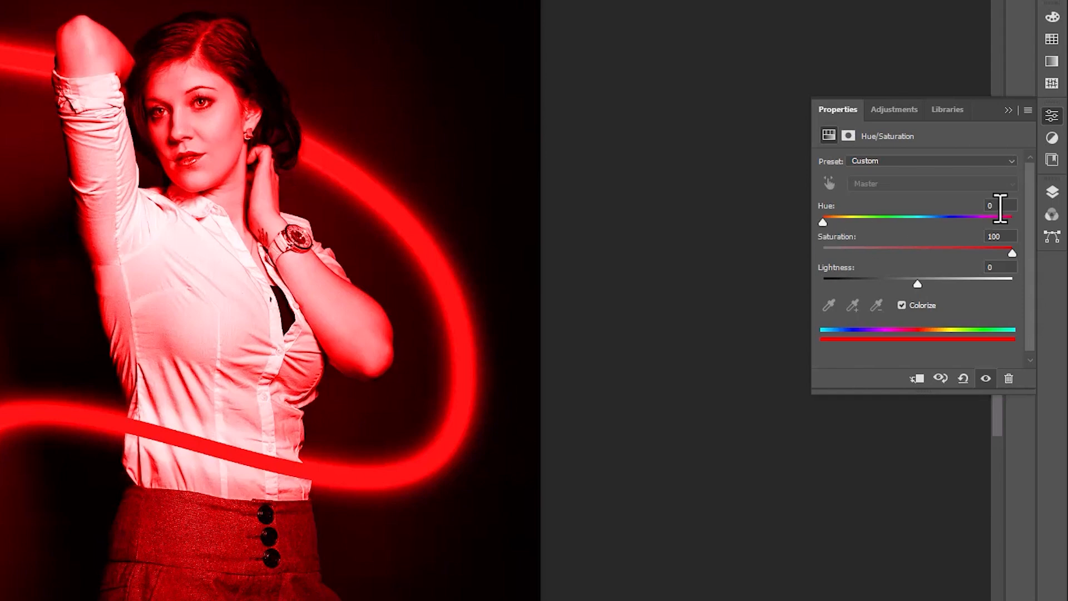
Step: Split the dark Blend If sliders of the Hue/Saturation layer to 0 / 158 for both This Layer and Underlying Layer
click(1052, 194)
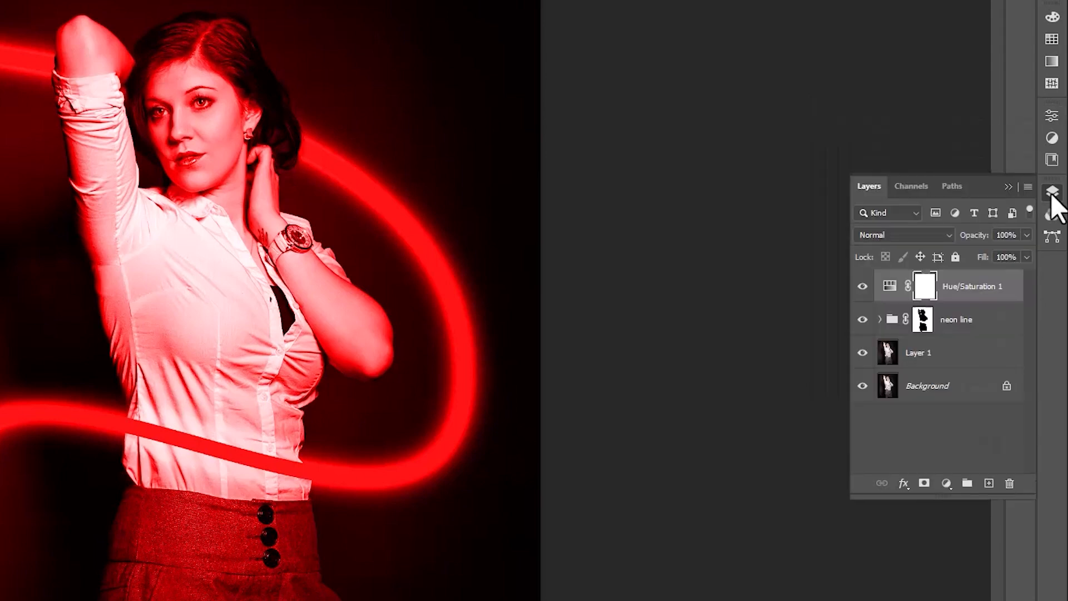
click(966, 282)
double_click(967, 285)
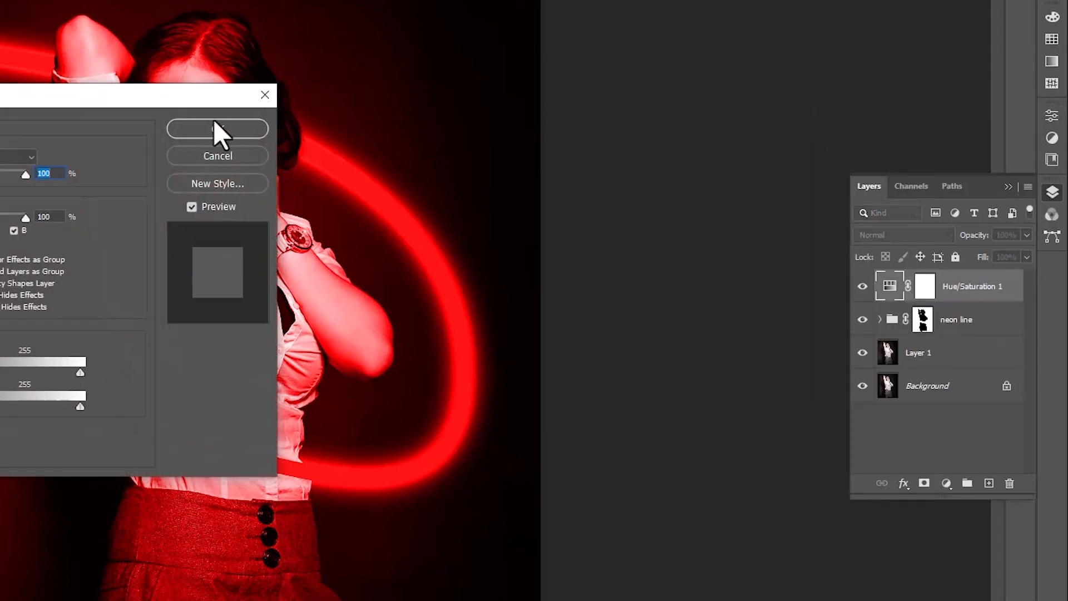
drag(11, 108, 215, 104)
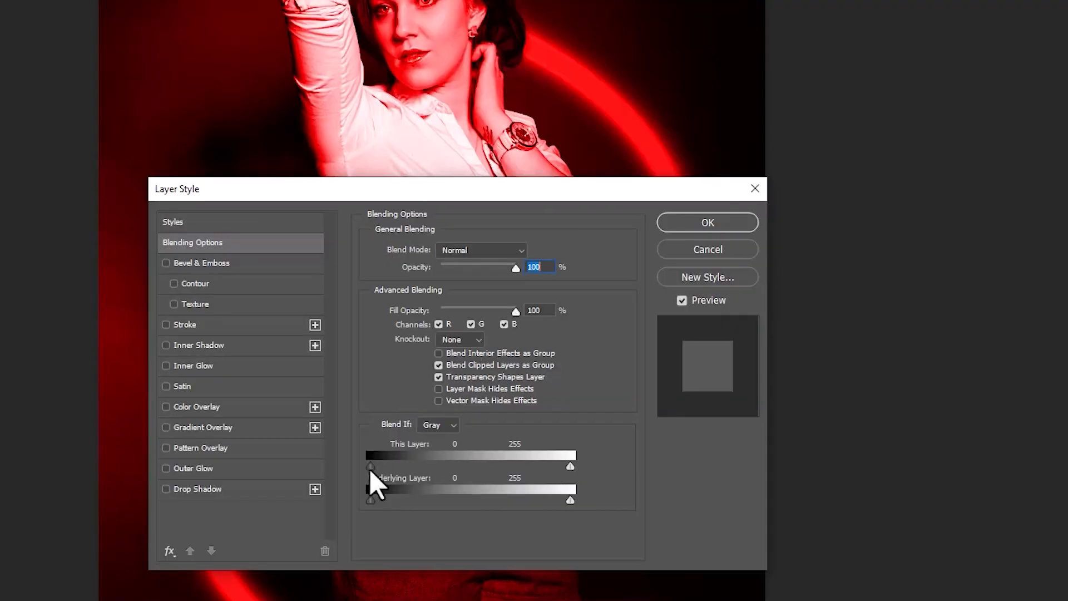
key(alt)
drag(373, 469, 492, 466)
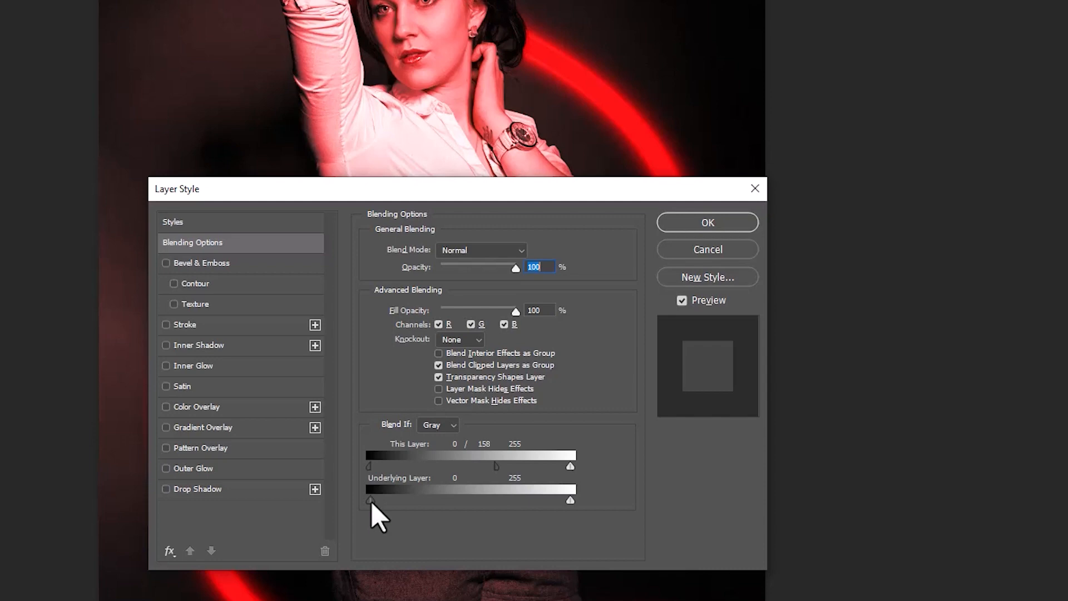
drag(371, 502, 468, 501)
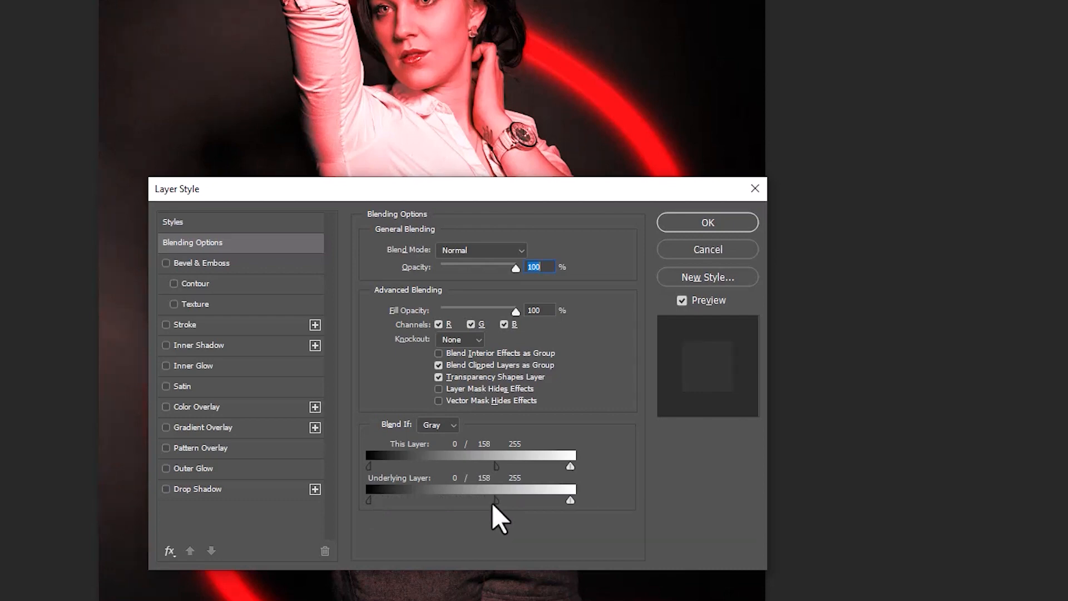
click(682, 228)
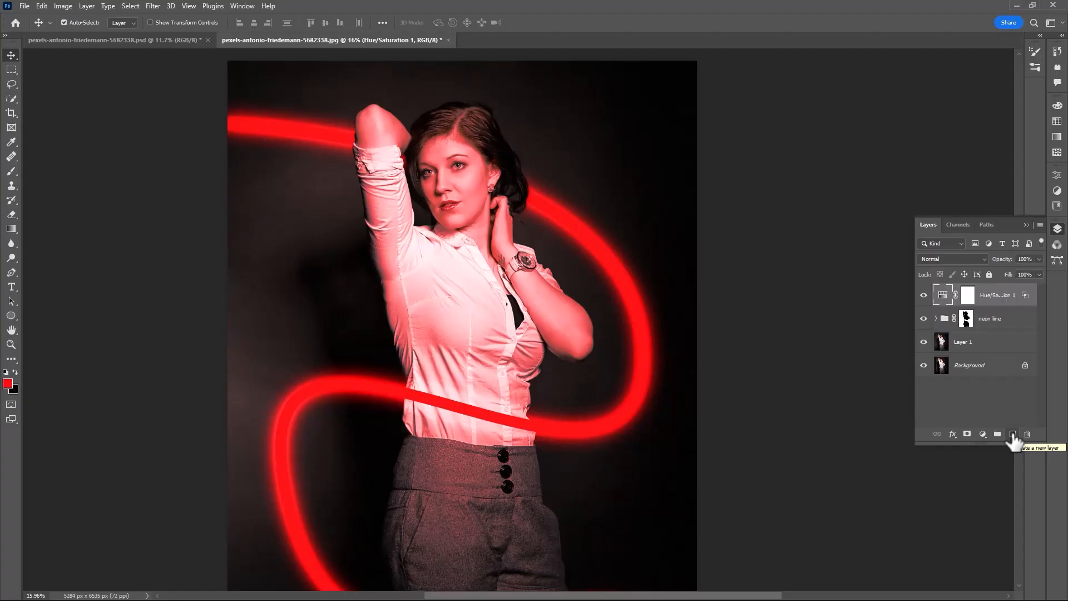
Step: Add a new layer above the Hue/Saturation adjustment and brush soft red glow with a 400 px tip where the line meets the woman
click(1011, 433)
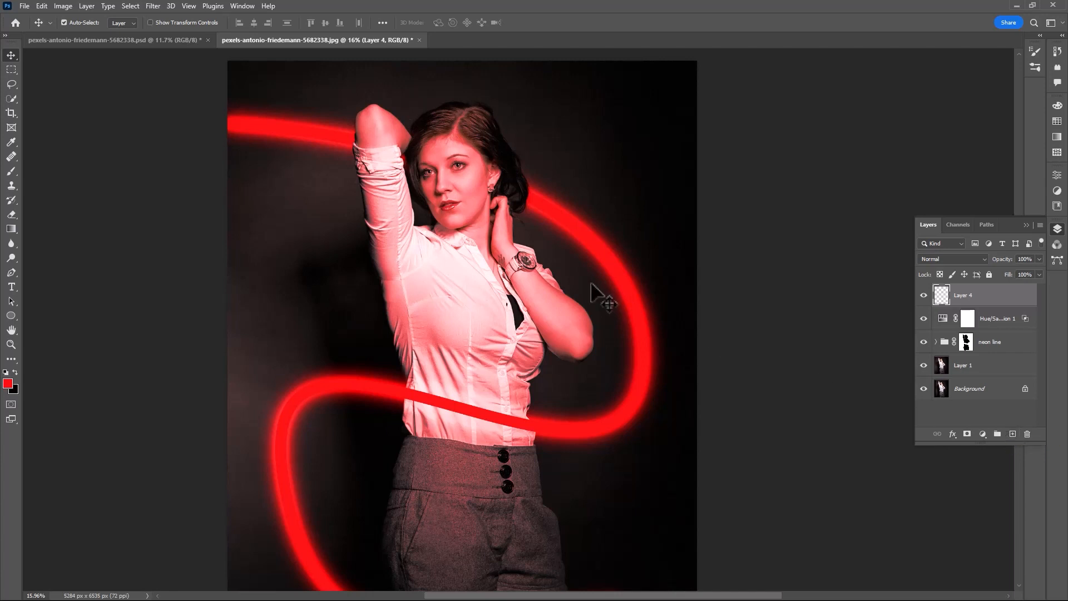
key(b)
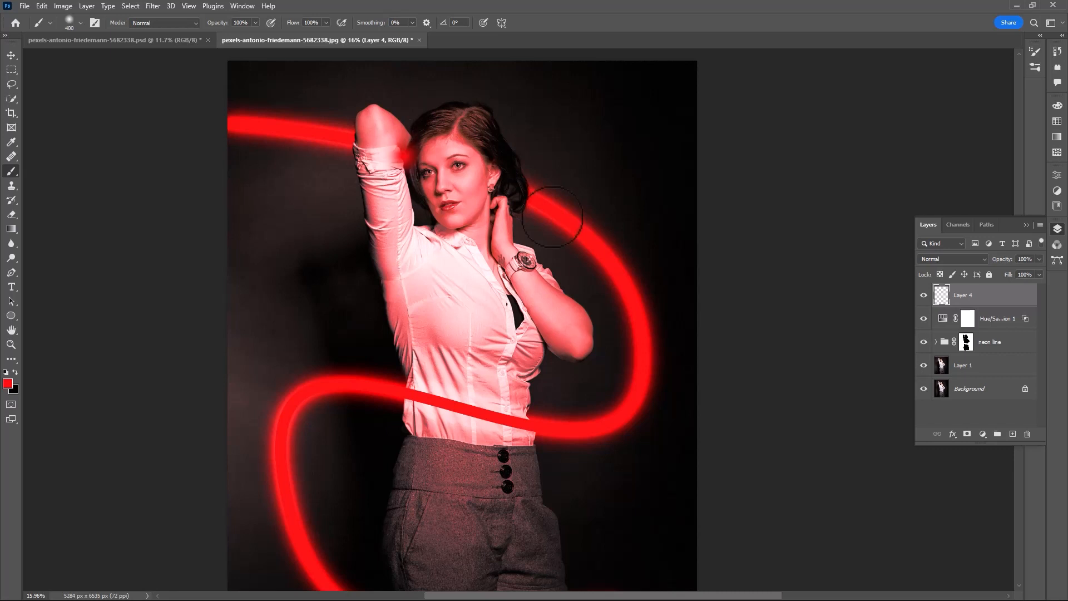
key(bracketright)
scroll(391, 414, down, 5)
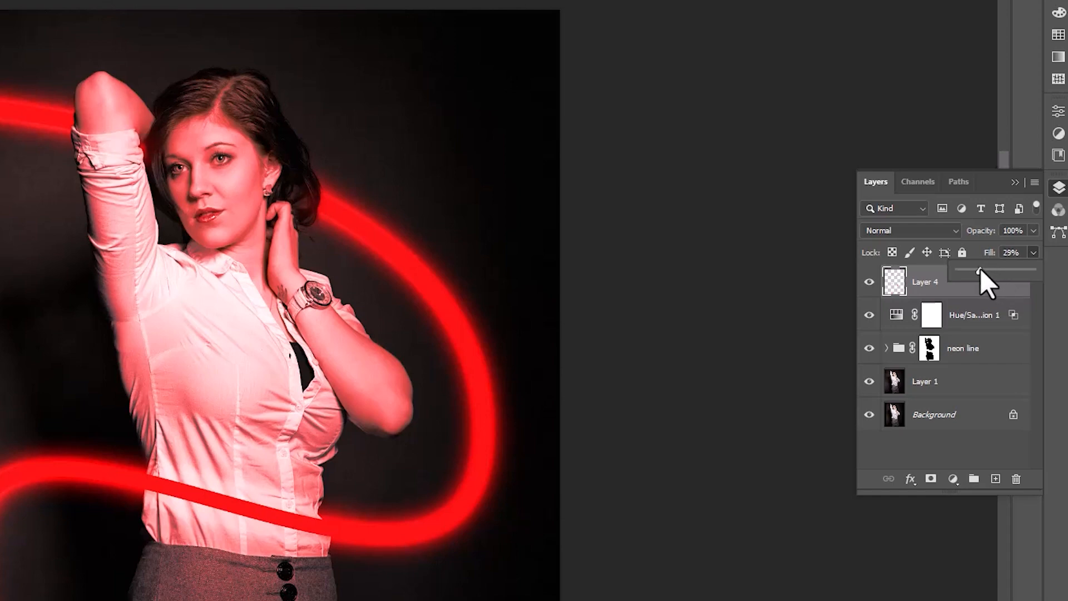
Step: Set Layer 4's fill to 32% and toggle its visibility to compare the glow
drag(980, 271, 983, 272)
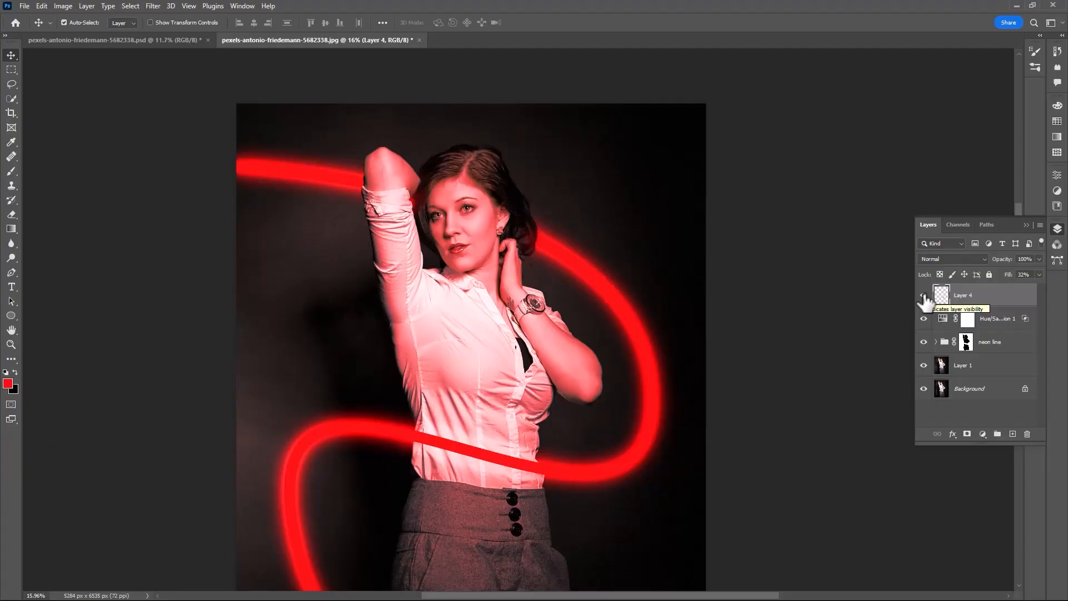
click(870, 282)
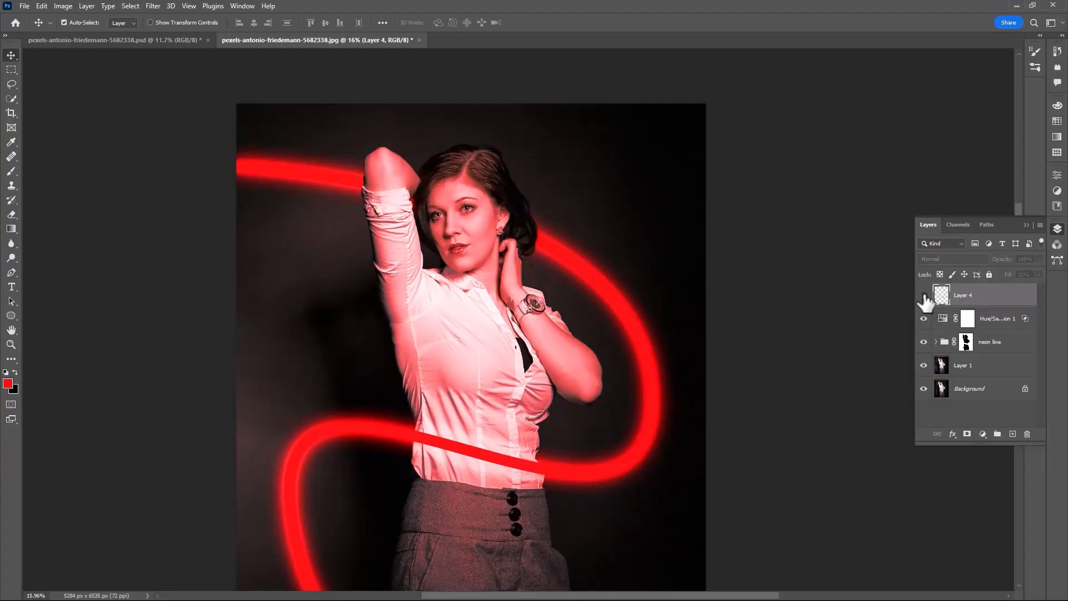
click(924, 295)
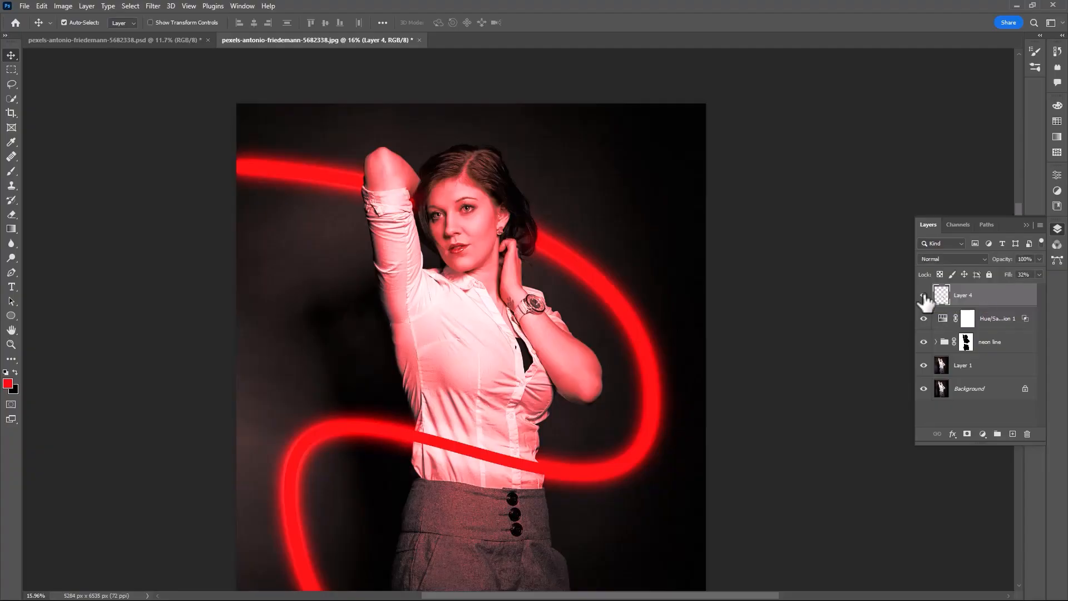
click(924, 295)
click(924, 295)
scroll(582, 444, down, 2)
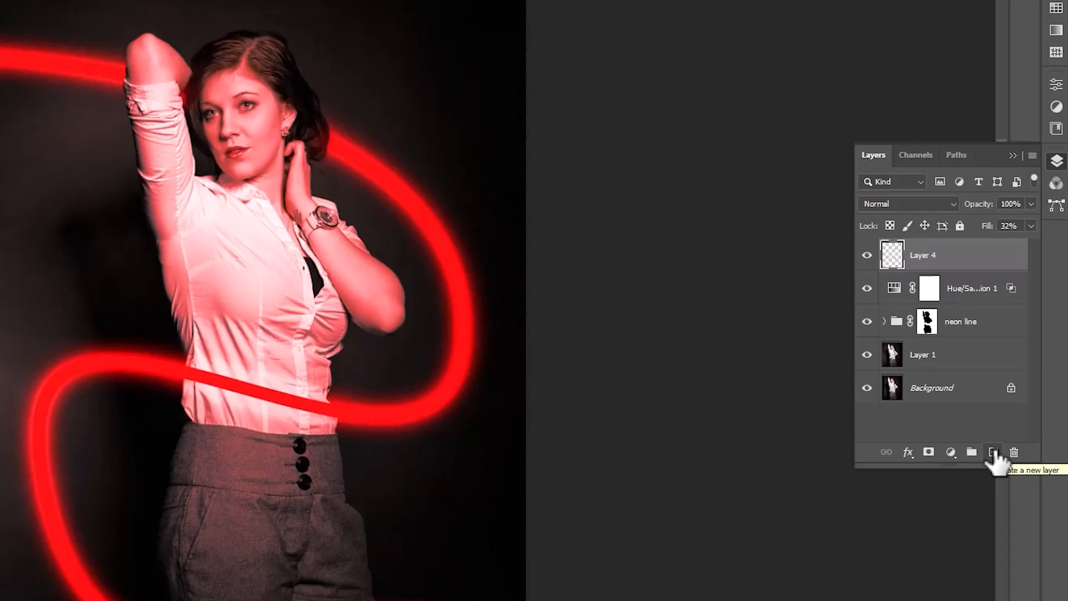
Step: Add a new layer between Layer 1 and the "neon line" group and paint red smoke across the canvas with the 2100 px smoke brush
click(993, 452)
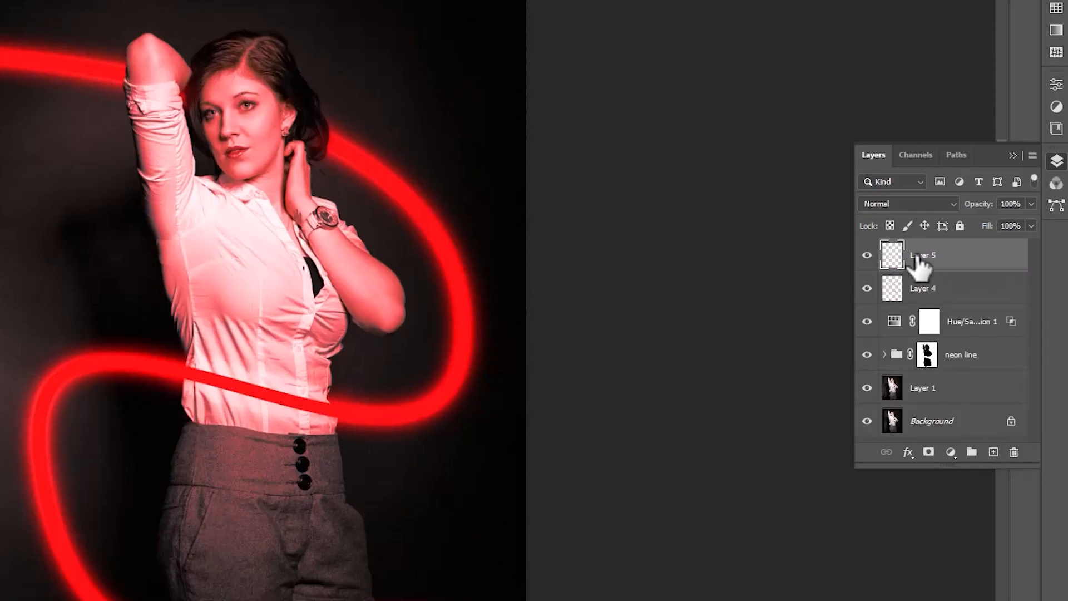
drag(921, 388, 926, 378)
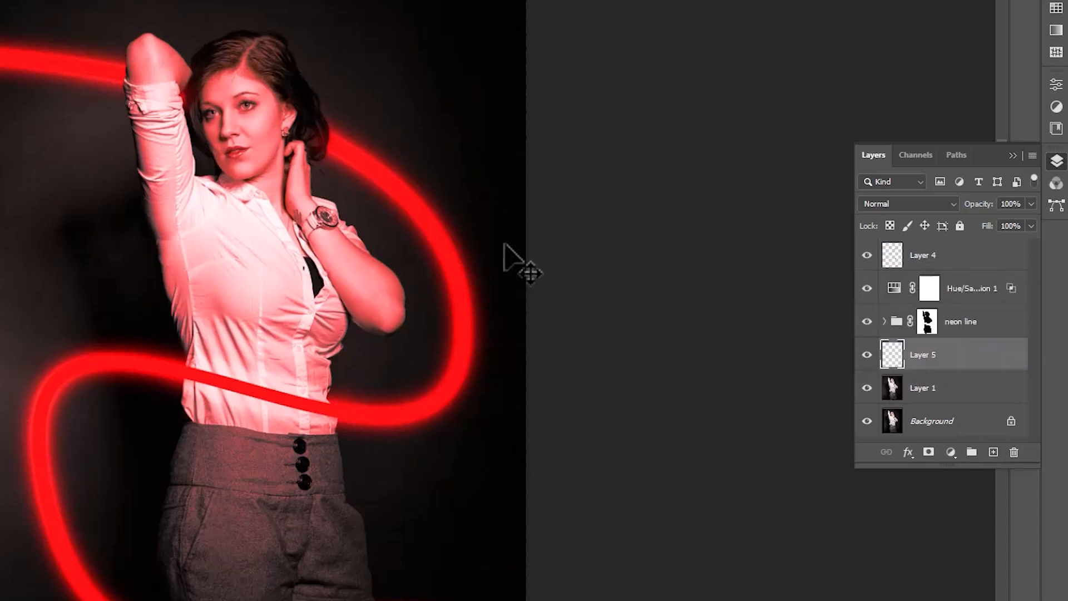
click(9, 174)
click(80, 22)
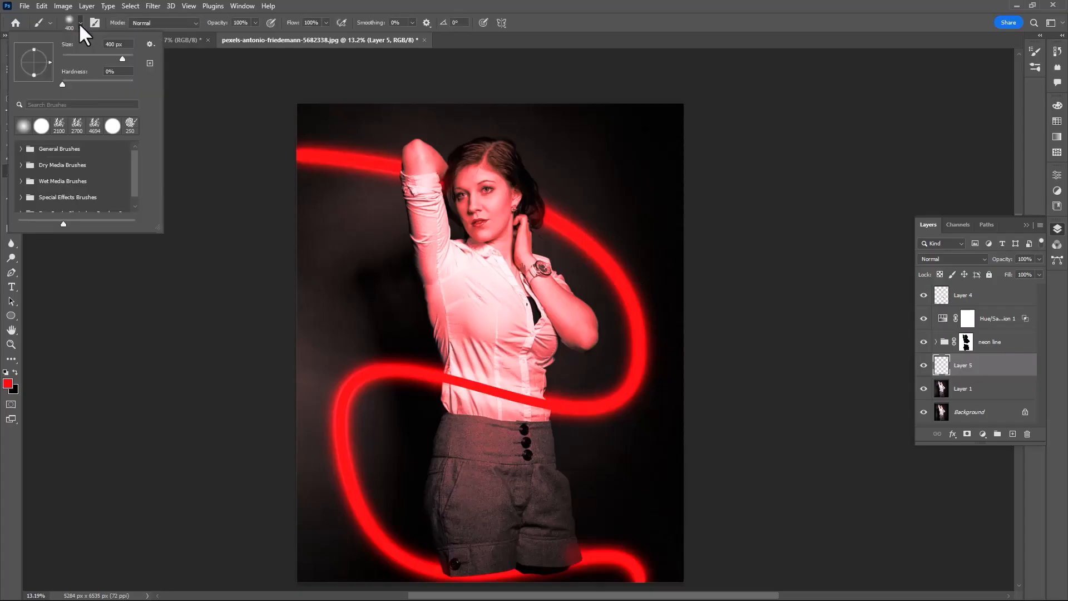
click(59, 124)
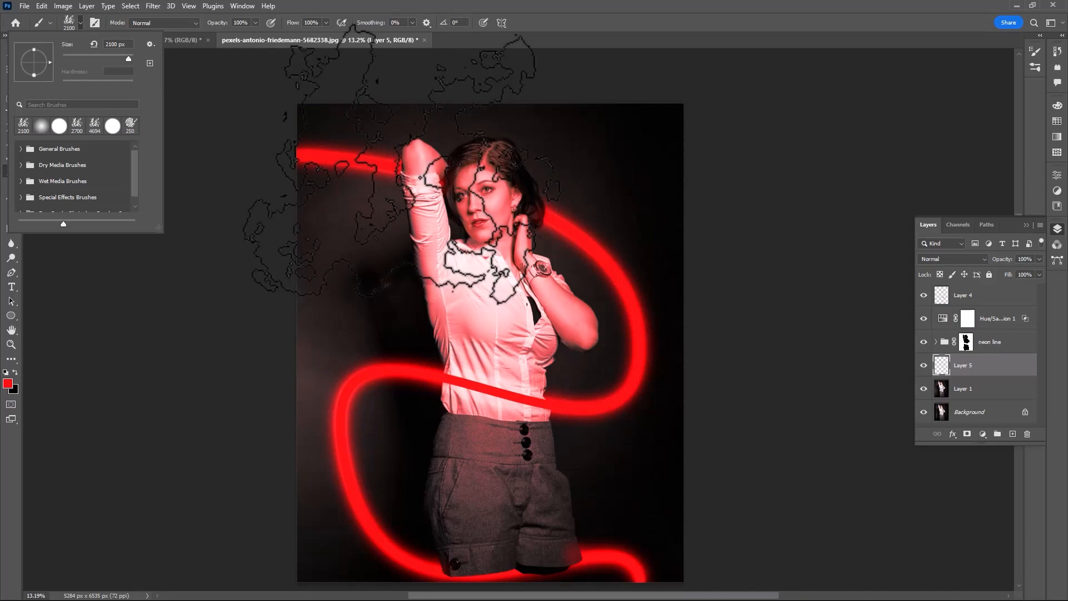
scroll(402, 164, down, 1)
mouse_move(267, 95)
mouse_down()
mouse_move(536, 118)
mouse_move(336, 231)
mouse_move(622, 514)
mouse_move(407, 417)
mouse_up()
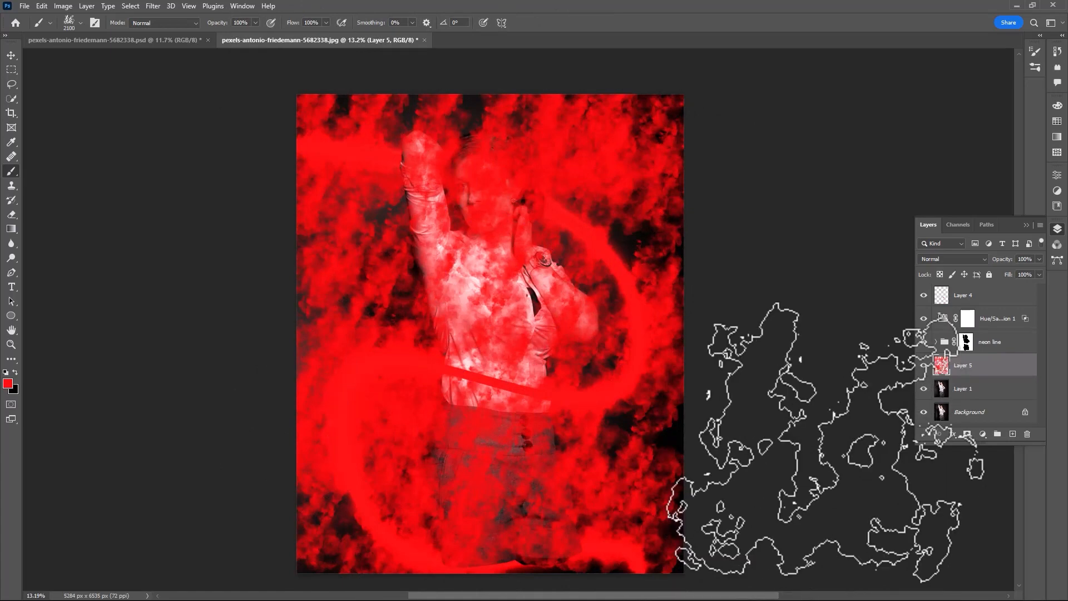
Step: Thin the red smoke on Layer 5 by painting black at 50% flow on a new layer mask, and lower the layer's opacity
click(967, 434)
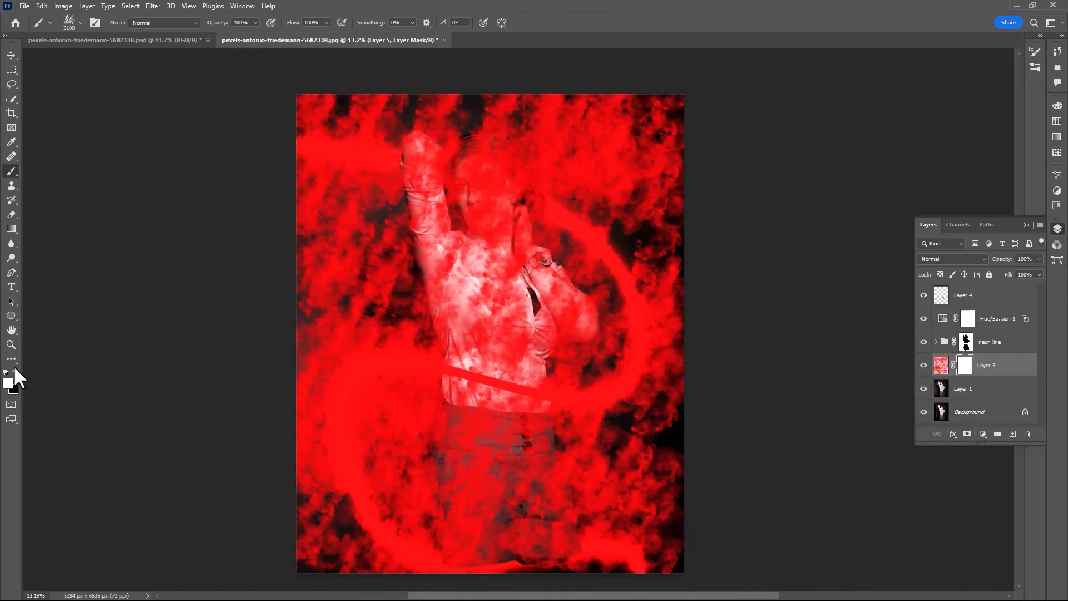
drag(326, 23, 310, 36)
click(392, 174)
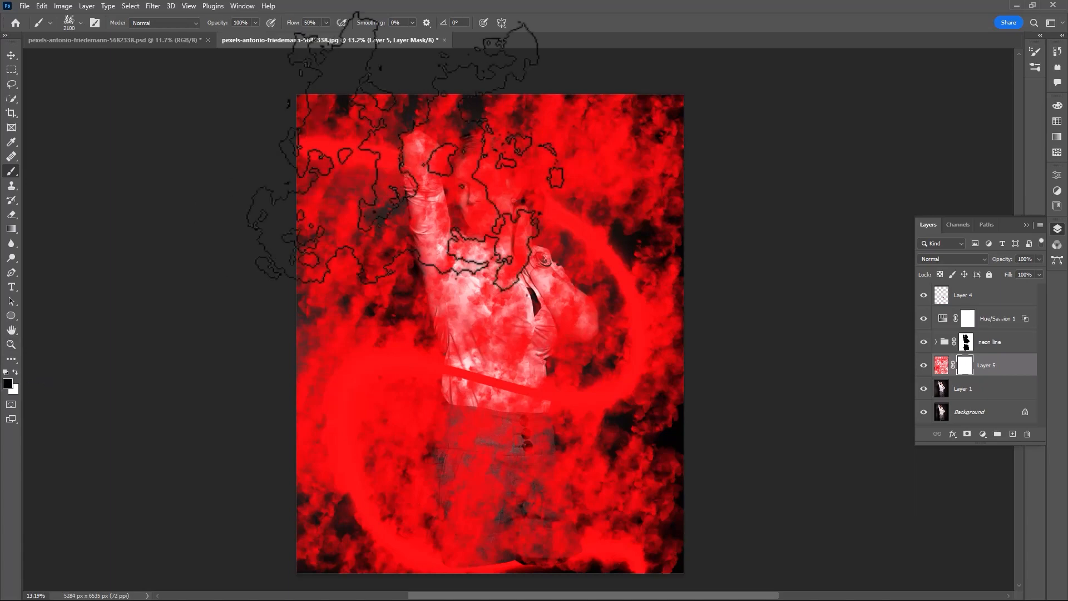
mouse_move(401, 157)
mouse_down()
mouse_move(445, 164)
mouse_move(578, 120)
mouse_move(373, 222)
mouse_move(534, 207)
mouse_up()
mouse_move(493, 376)
mouse_down()
mouse_move(595, 534)
mouse_move(660, 274)
mouse_move(262, 338)
mouse_move(453, 303)
mouse_move(233, 214)
mouse_move(556, 406)
mouse_move(640, 289)
mouse_up()
click(1039, 259)
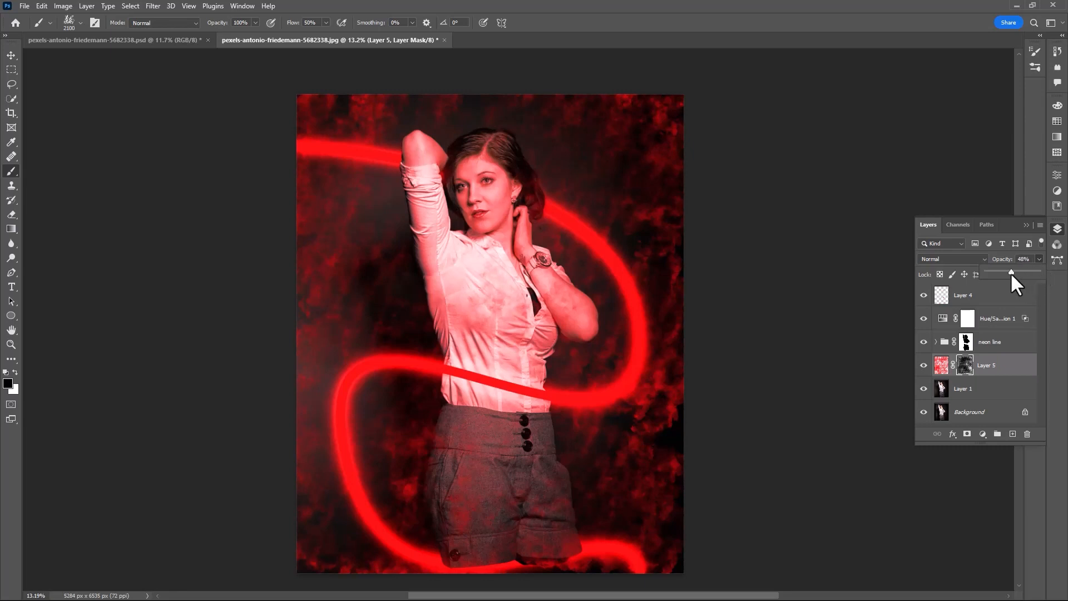
drag(1010, 272, 995, 272)
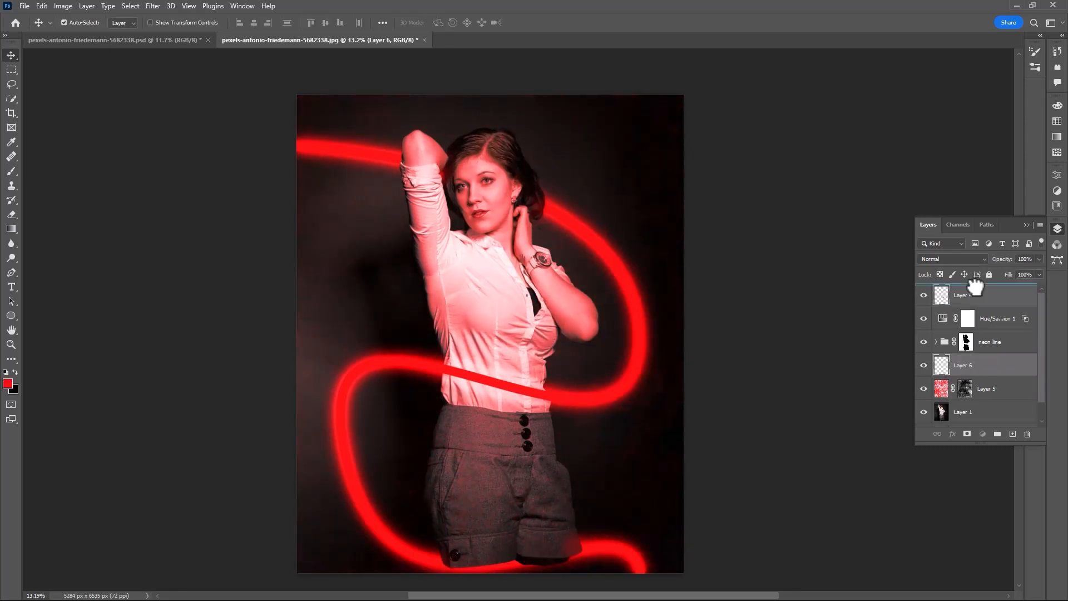
Step: Move Layer 6 to the top of the layer stack and paint blue (#1027ff) across the canvas with a 2100 px soft round brush
drag(975, 286, 976, 292)
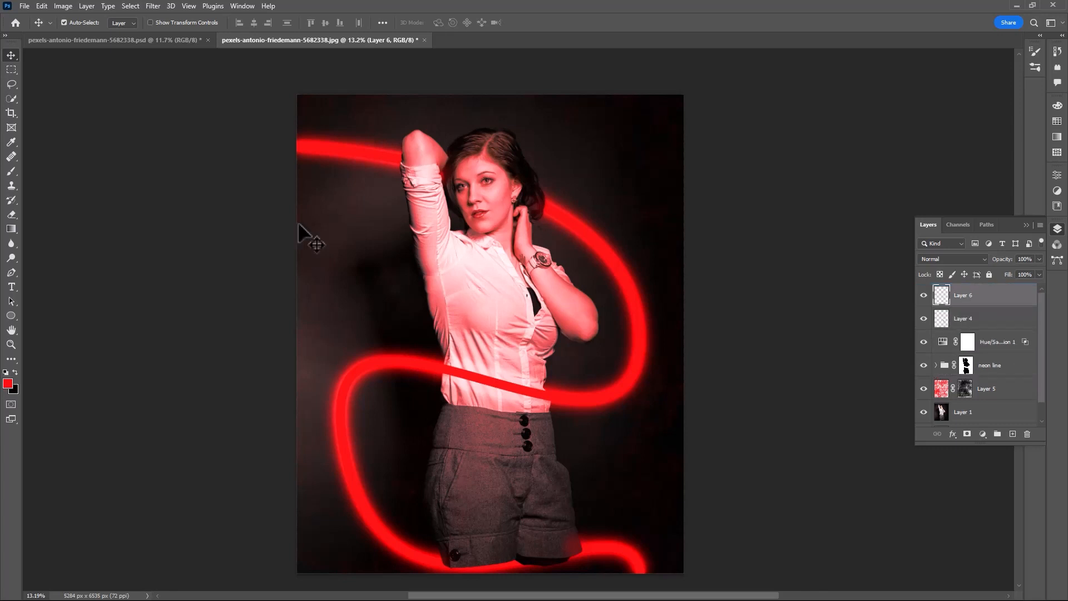
key(b)
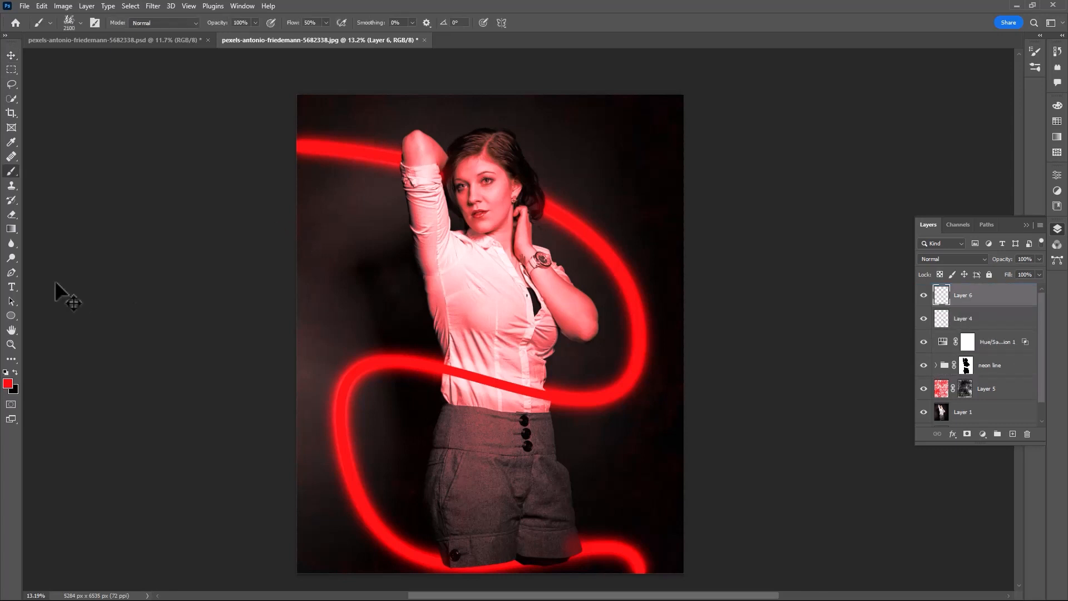
click(69, 22)
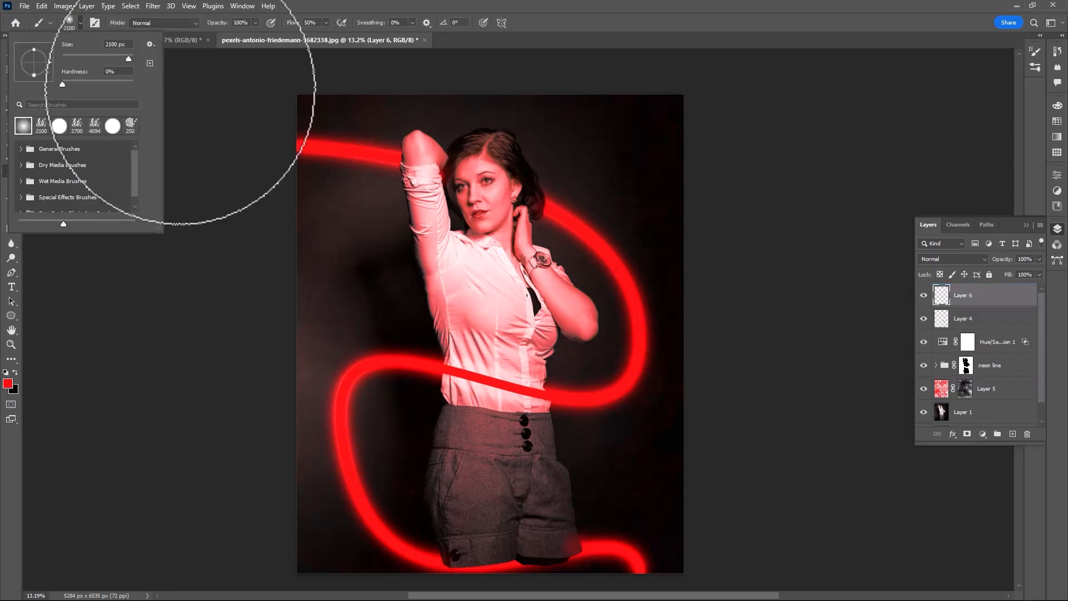
click(8, 383)
click(396, 280)
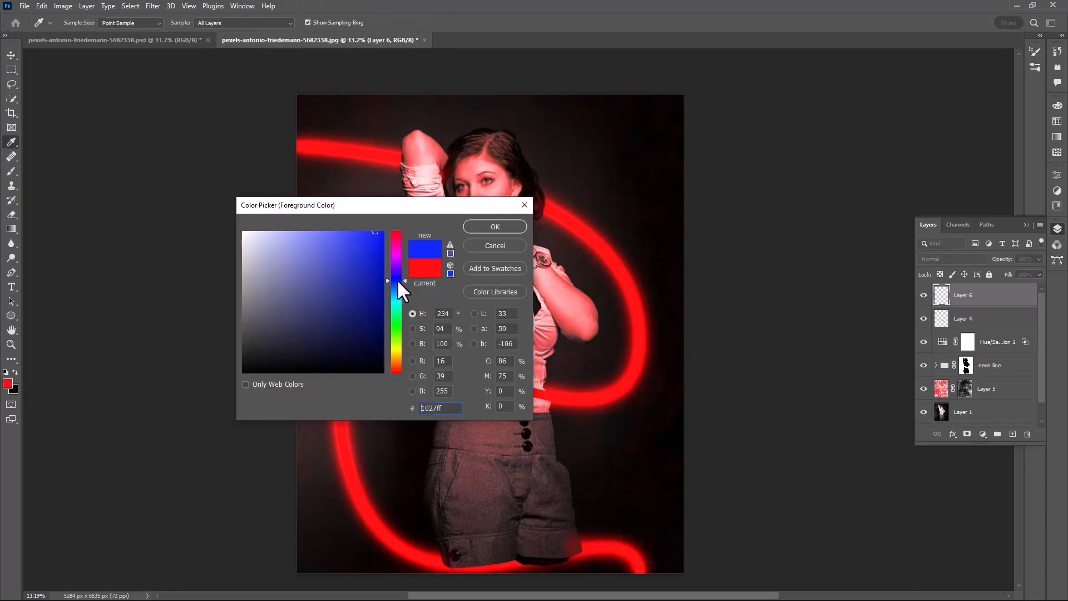
click(479, 226)
mouse_move(400, 143)
mouse_down()
mouse_move(319, 501)
mouse_move(558, 262)
mouse_up()
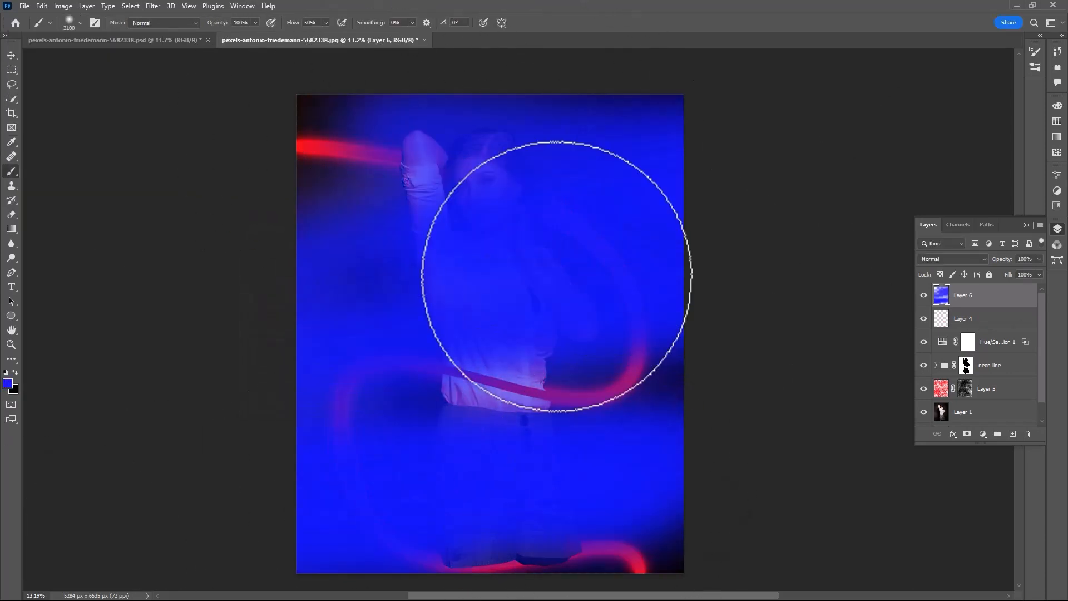
Step: Lower the blue Layer 6's opacity to 5% and switch to the Move tool
click(1038, 274)
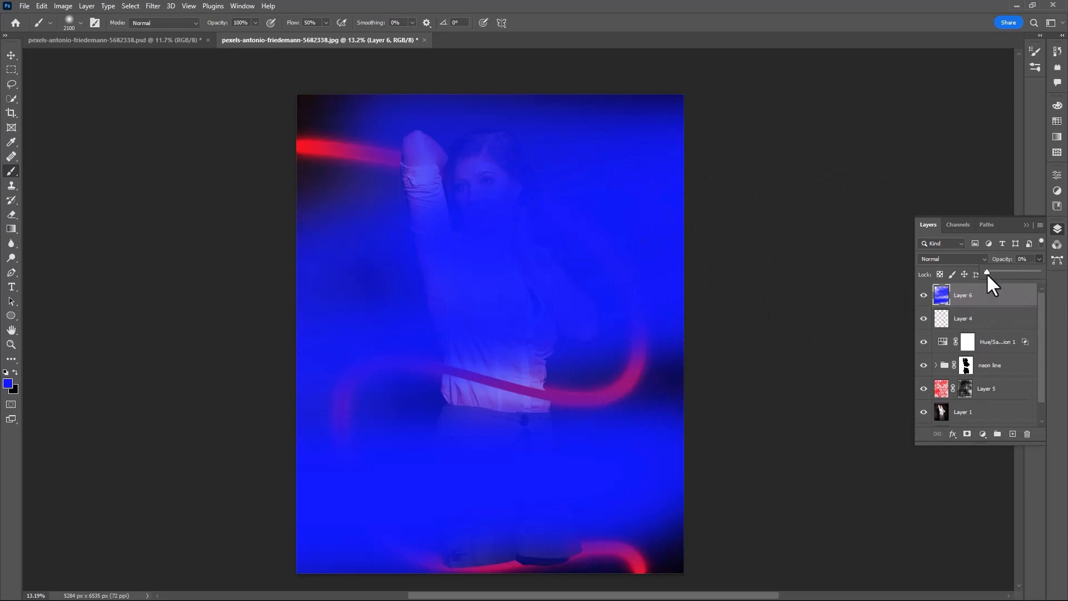
drag(987, 273, 989, 268)
key(v)
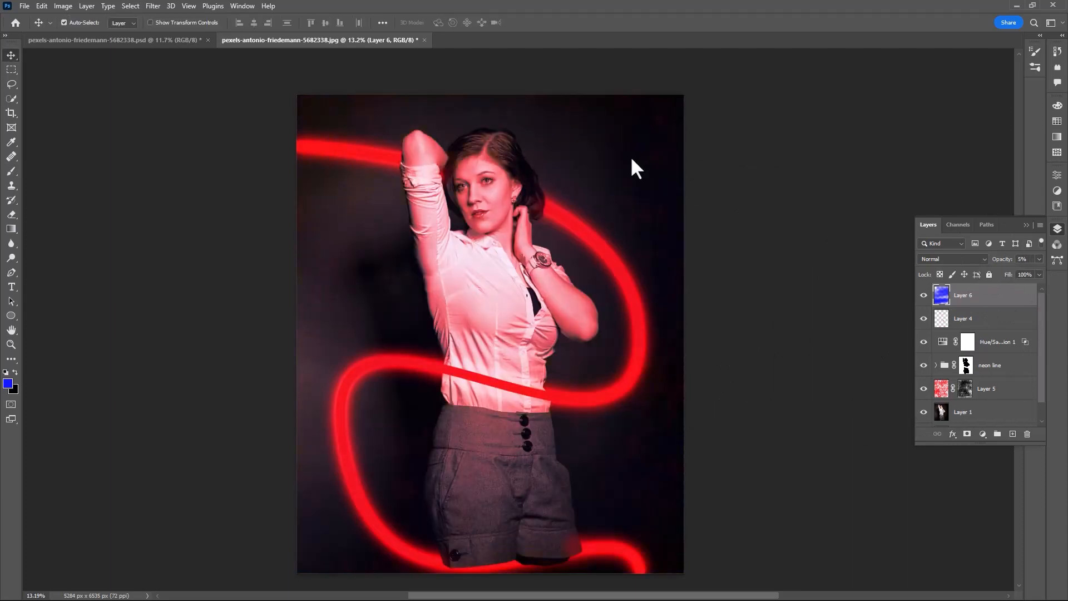